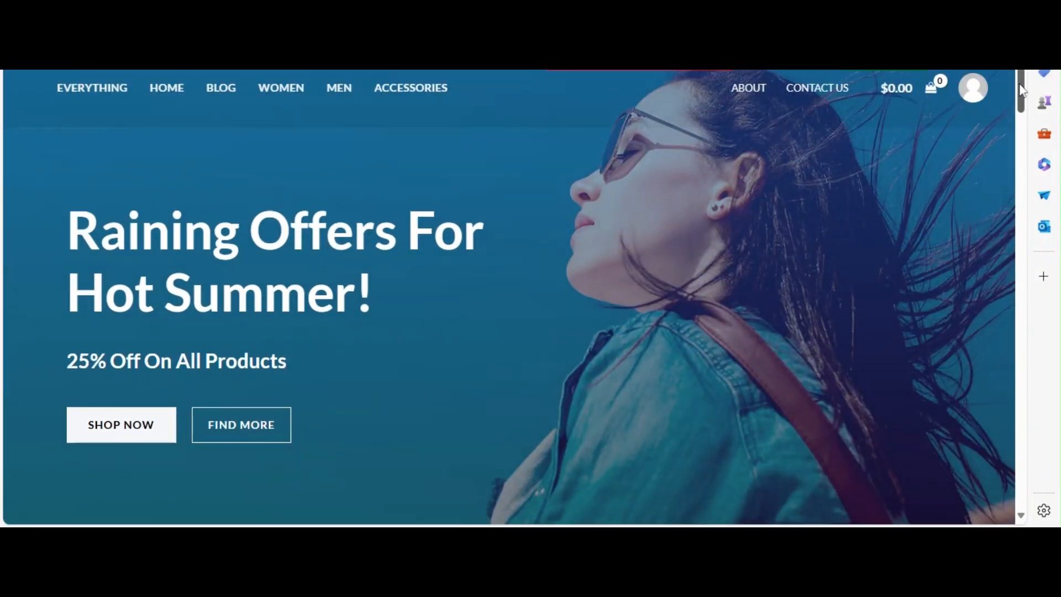
{"action": "left_click_drag", "start_coordinate": [1021, 92], "coordinate": [1017, 404]}
{"action": "scroll", "coordinate": [674, 197], "scroll_direction": "up", "scroll_amount": 10}
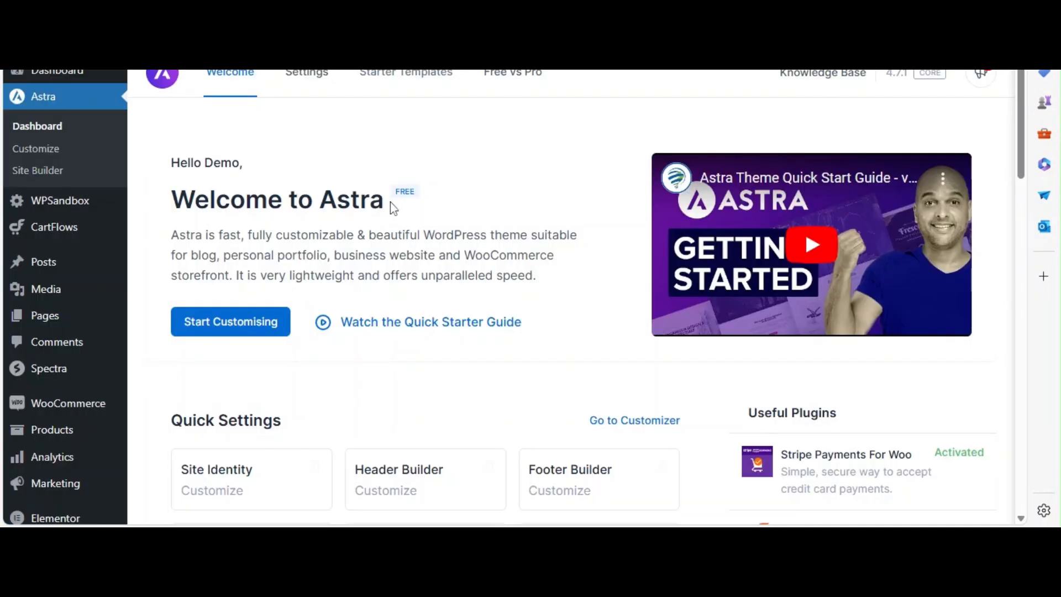
{"action": "left_click_drag", "start_coordinate": [390, 201], "coordinate": [171, 200]}
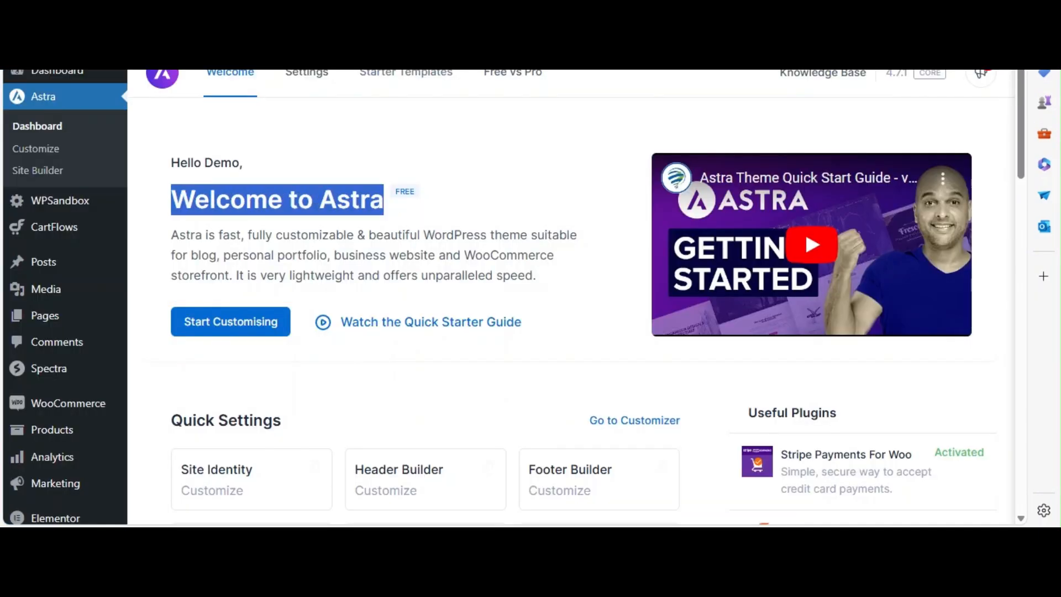
{"action": "scroll", "coordinate": [182, 205], "scroll_direction": "down", "scroll_amount": 3}
{"action": "mouse_move", "coordinate": [92, 254]}
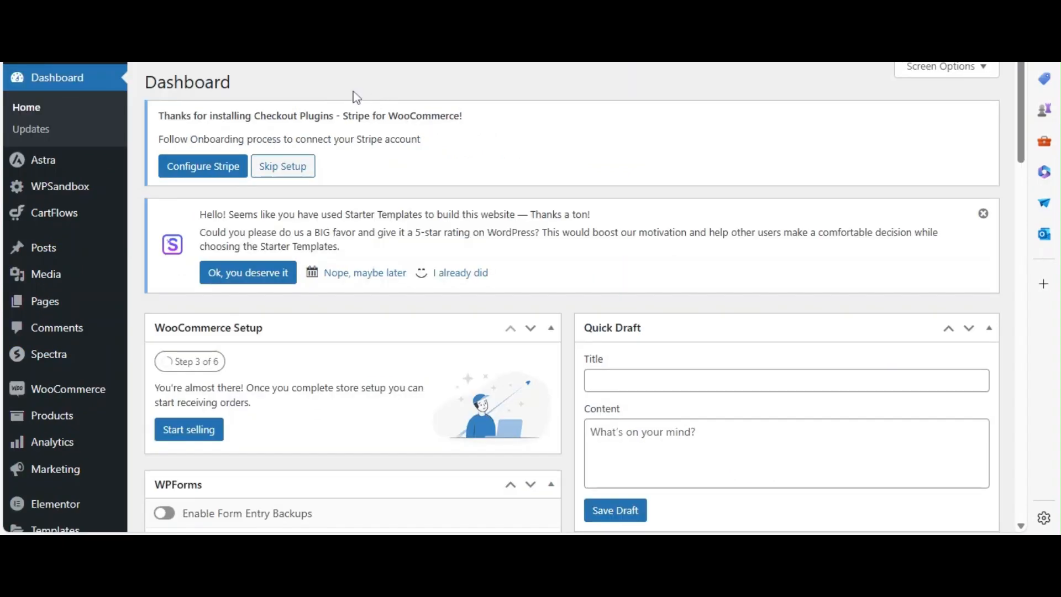
Step: Go from the dashboard to the themes page and search the themes available to add for "astra"
{"action": "left_click_drag", "start_coordinate": [257, 88], "coordinate": [144, 83]}
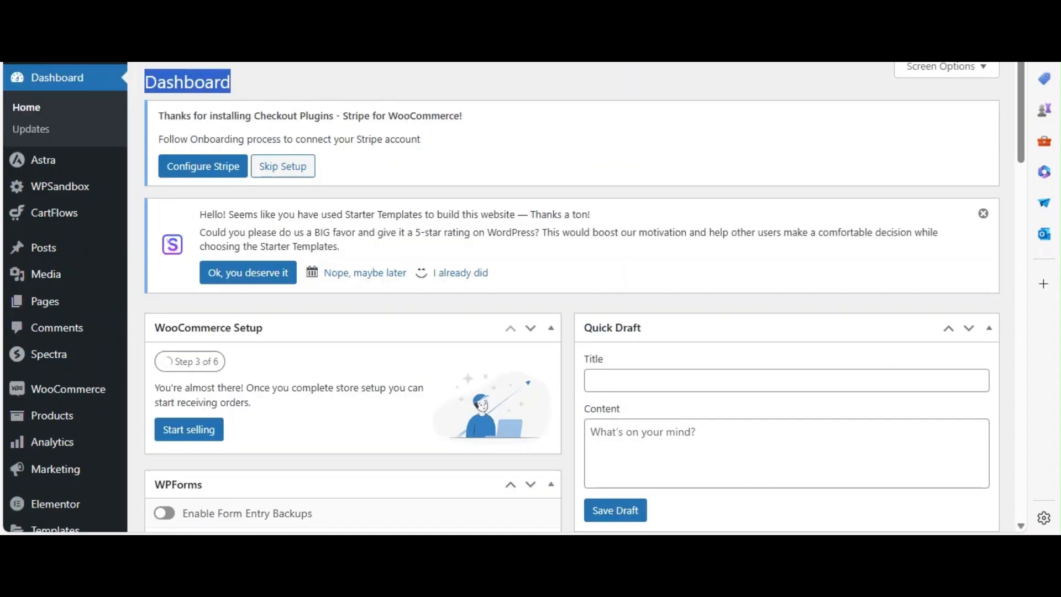
{"action": "left_click", "coordinate": [267, 97]}
{"action": "scroll", "coordinate": [118, 134], "scroll_direction": "down", "scroll_amount": 7}
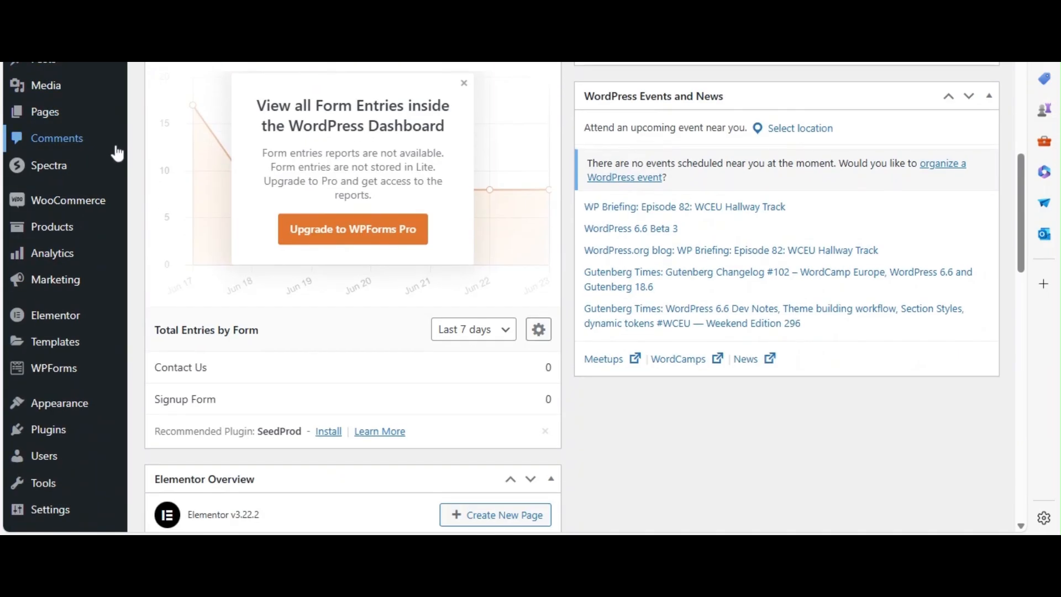
{"action": "mouse_move", "coordinate": [99, 389]}
{"action": "mouse_move", "coordinate": [94, 407]}
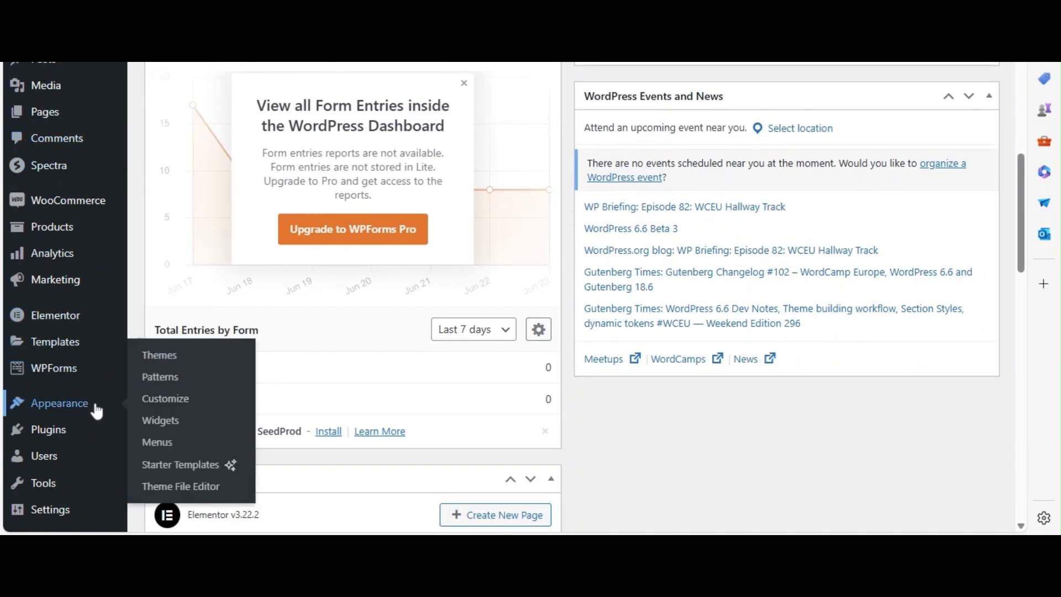
{"action": "left_click", "coordinate": [188, 357]}
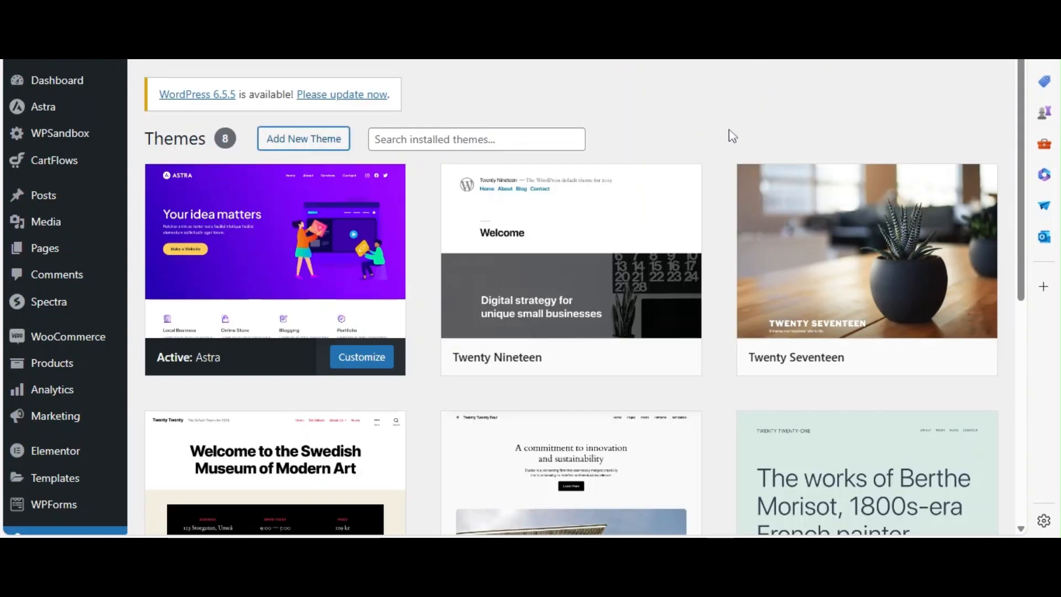
{"action": "left_click", "coordinate": [303, 139]}
{"action": "left_click", "coordinate": [881, 182]}
{"action": "type", "text": "astra"}
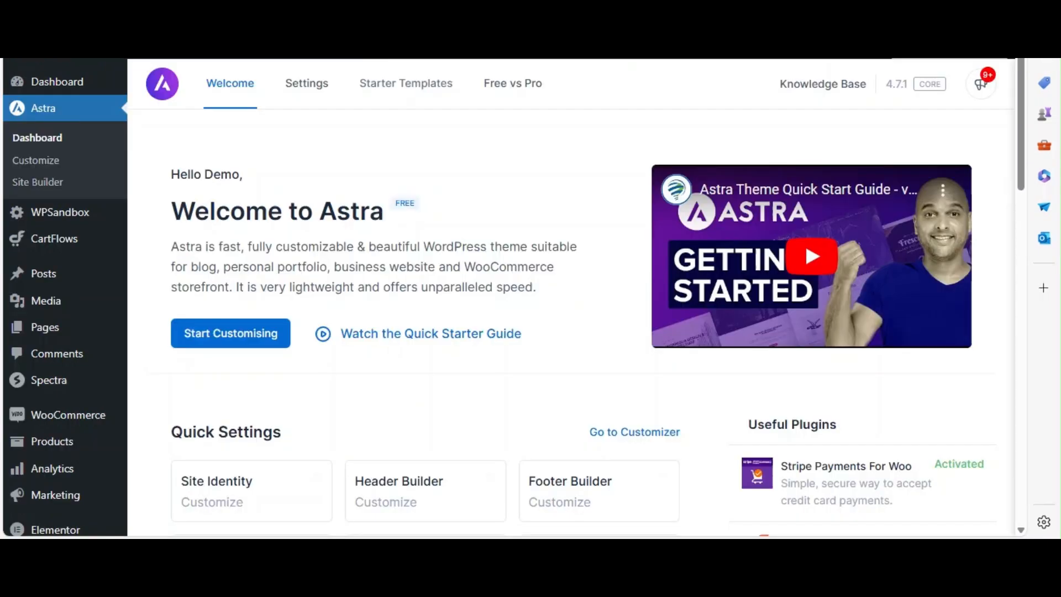
{"action": "left_click_drag", "start_coordinate": [383, 211], "coordinate": [171, 211]}
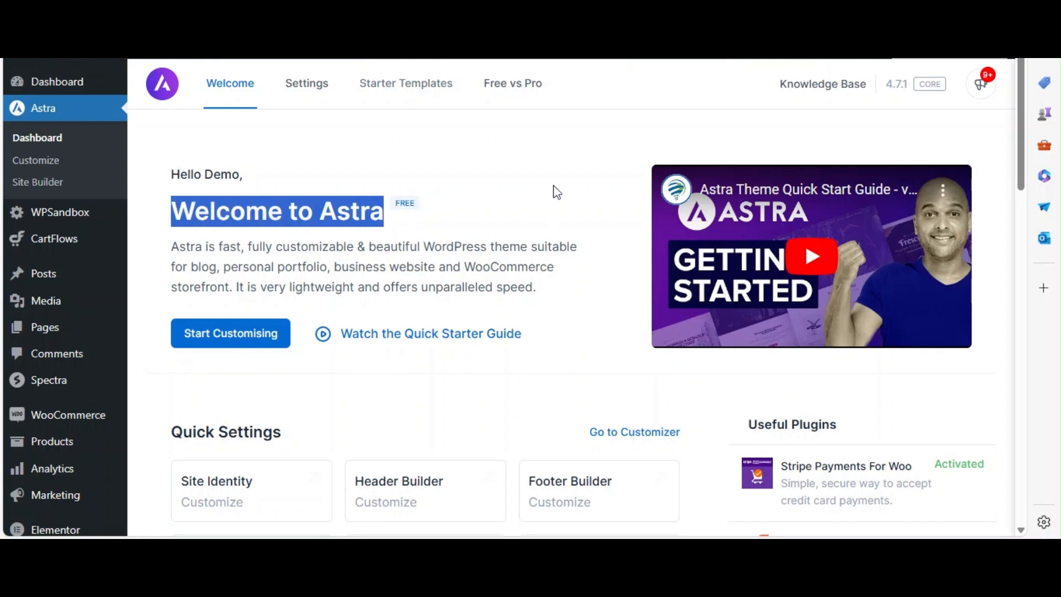
{"action": "left_click", "coordinate": [556, 201]}
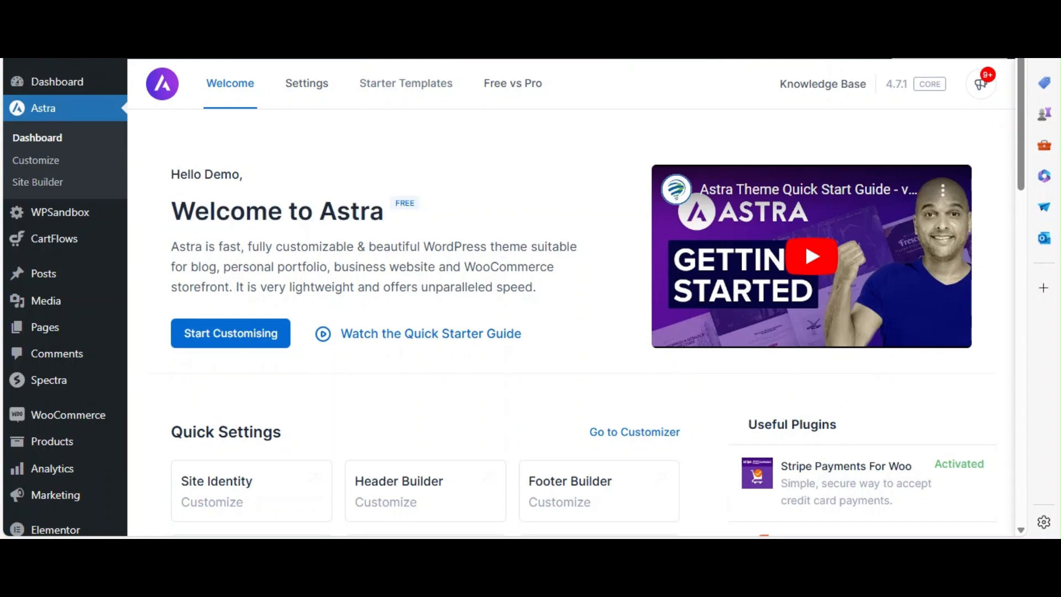
{"action": "scroll", "coordinate": [545, 157], "scroll_direction": "down", "scroll_amount": 1}
{"action": "scroll", "coordinate": [546, 156], "scroll_direction": "up", "scroll_amount": 1}
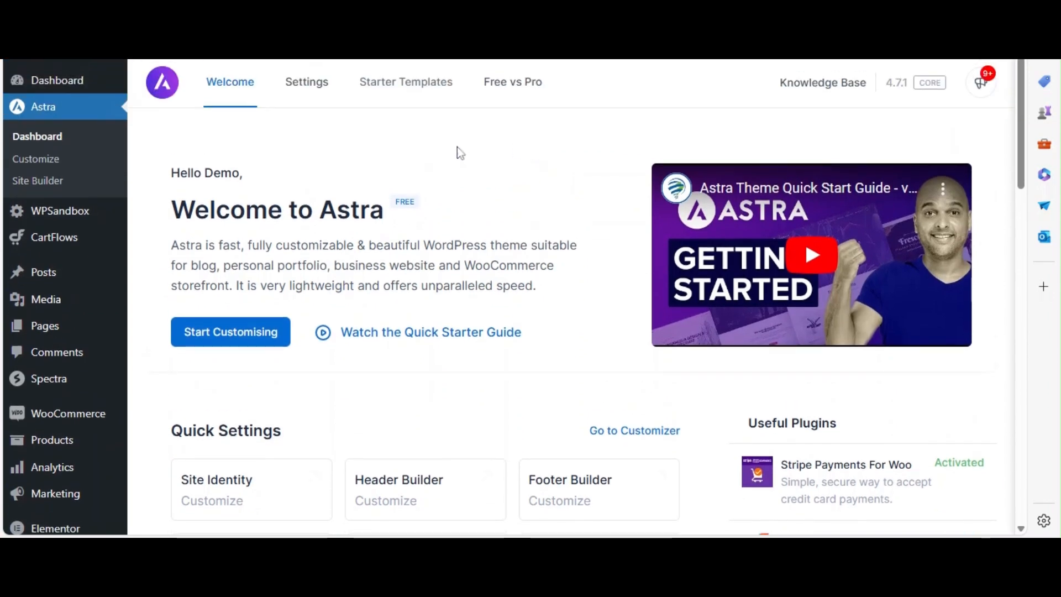
Step: Open Starter Templates, set Elementor as the page builder and choose to build with the classic starter templates
{"action": "scroll", "coordinate": [456, 147], "scroll_direction": "down", "scroll_amount": 2}
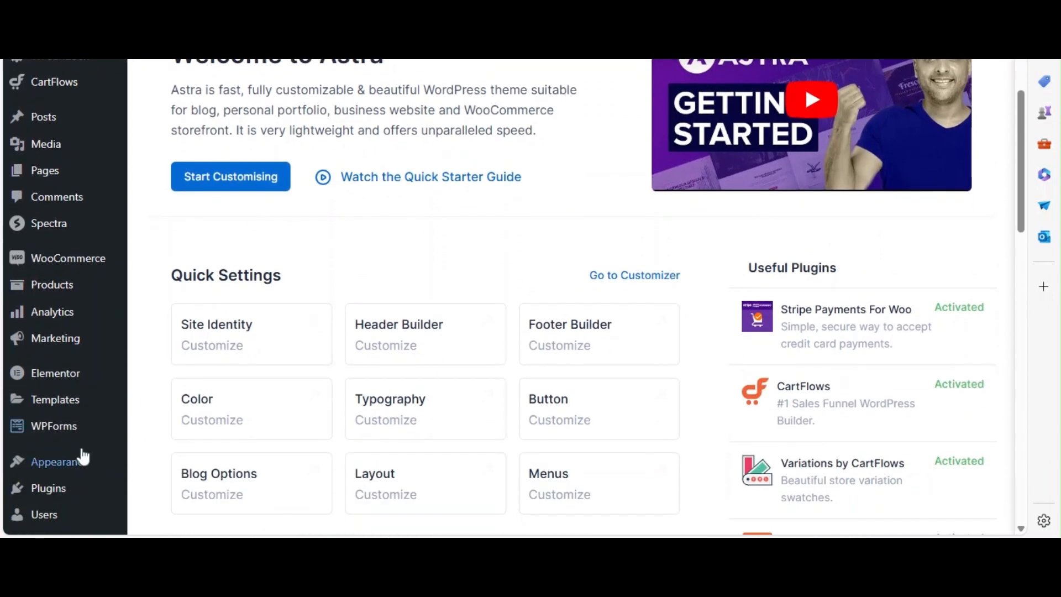
{"action": "mouse_move", "coordinate": [85, 467]}
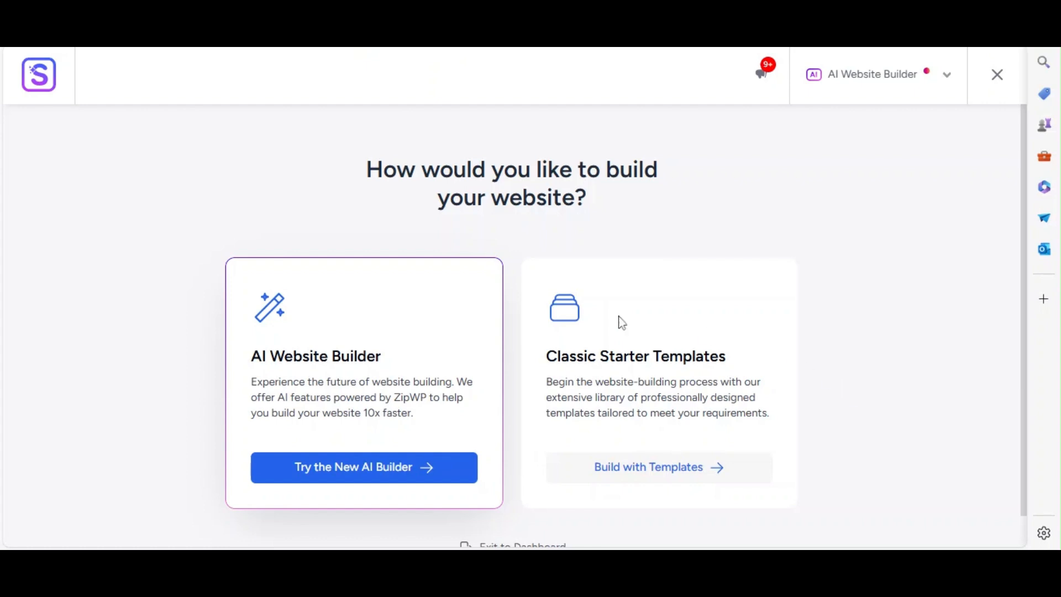
{"action": "left_click_drag", "start_coordinate": [727, 356], "coordinate": [556, 356]}
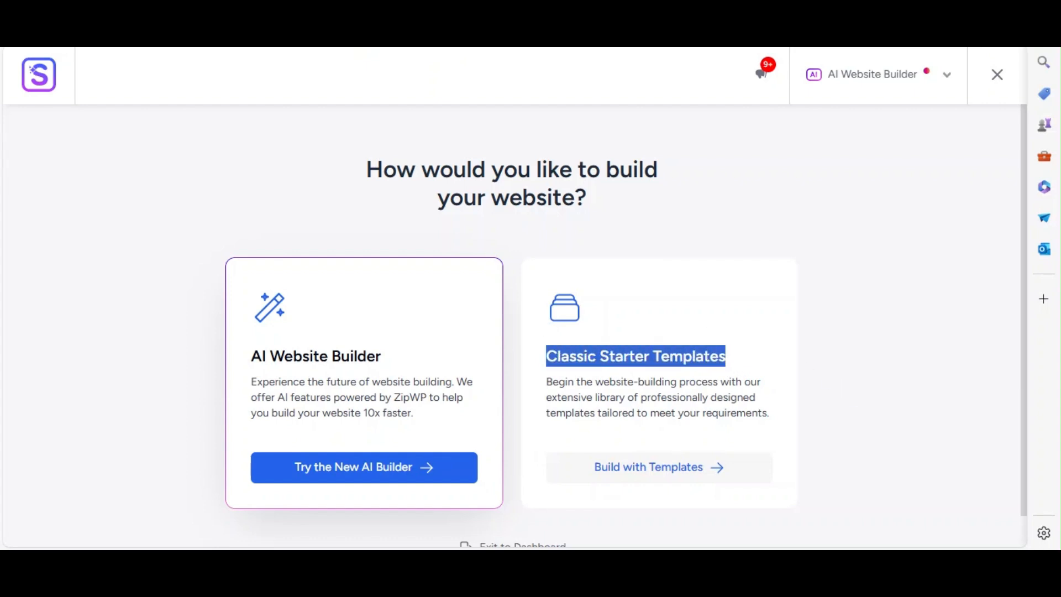
{"action": "left_click", "coordinate": [810, 340]}
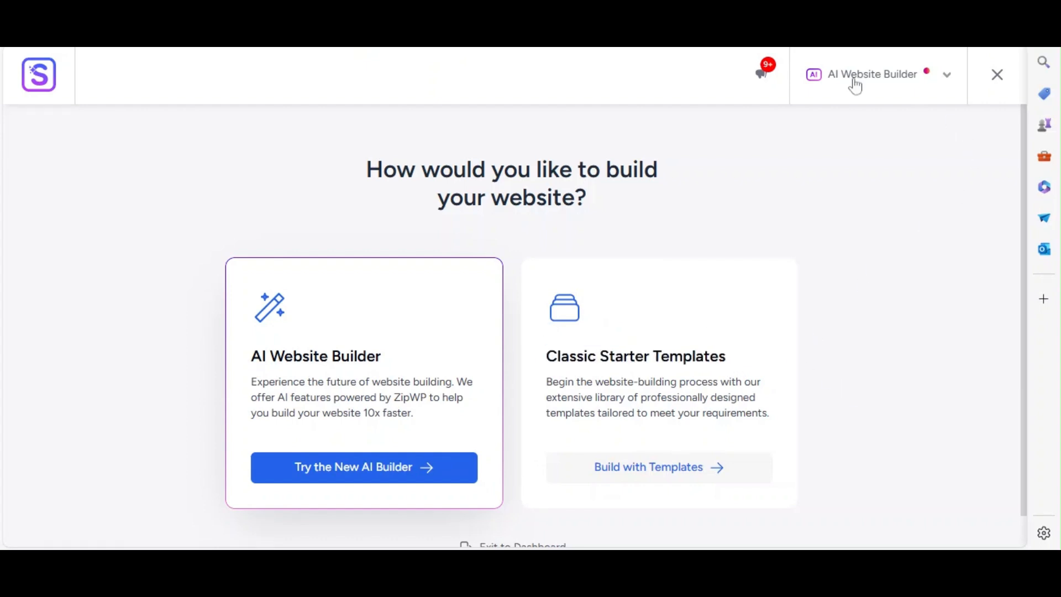
{"action": "left_click", "coordinate": [952, 82]}
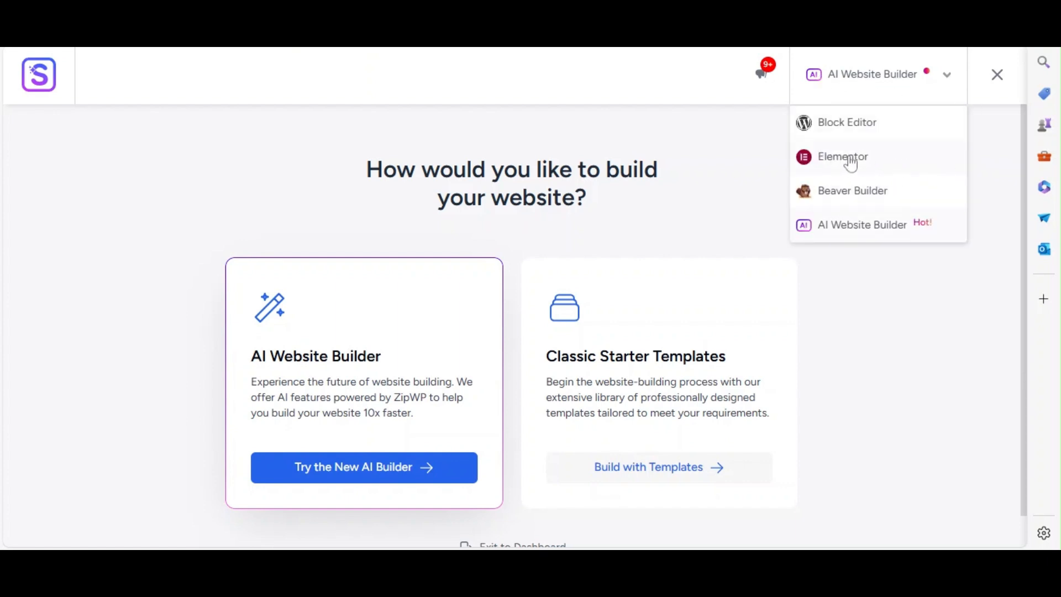
{"action": "left_click", "coordinate": [639, 496]}
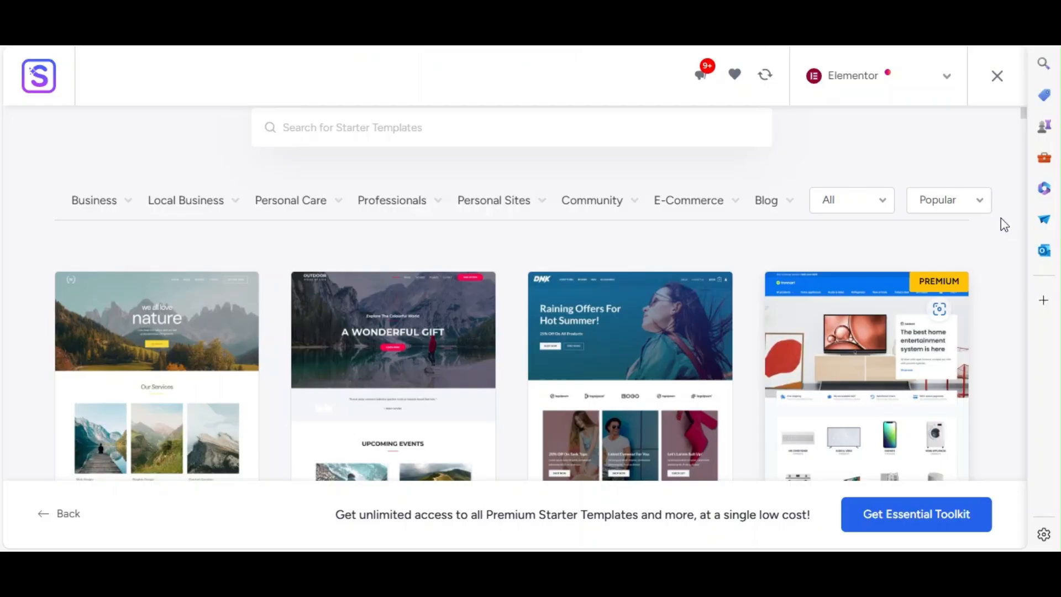
Step: Browse the E-Commerce template categories and the gallery of Elementor starter templates
{"action": "mouse_move", "coordinate": [717, 205]}
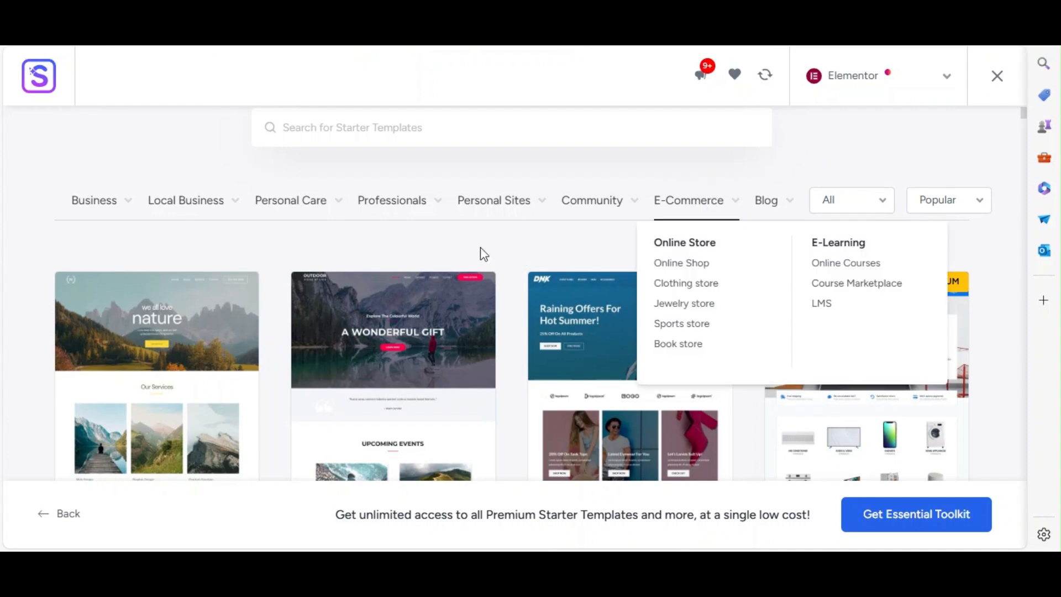
{"action": "scroll", "coordinate": [644, 343], "scroll_direction": "down", "scroll_amount": 15}
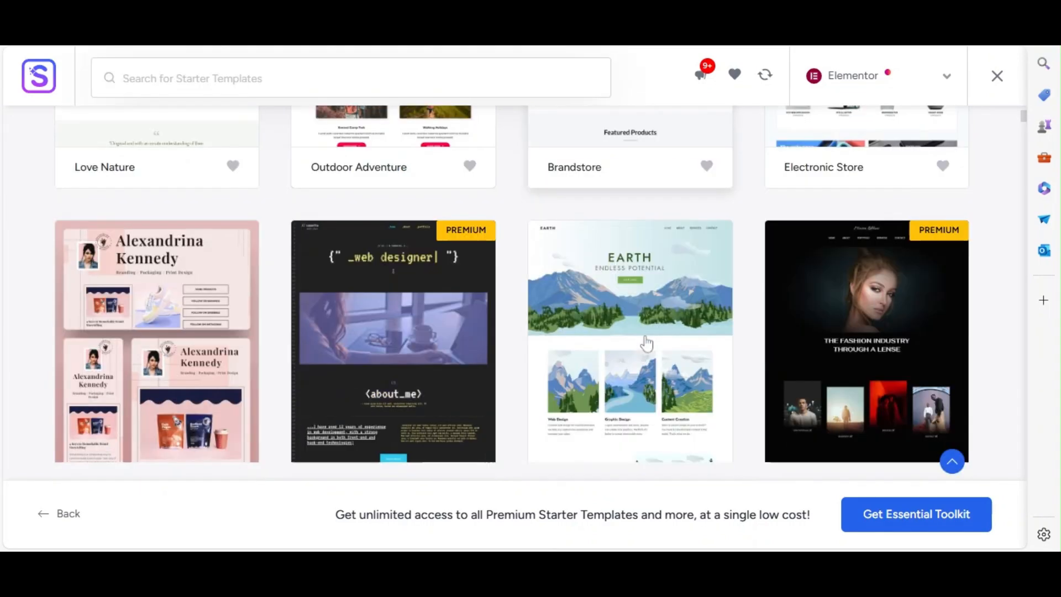
{"action": "scroll", "coordinate": [646, 344], "scroll_direction": "up", "scroll_amount": 15}
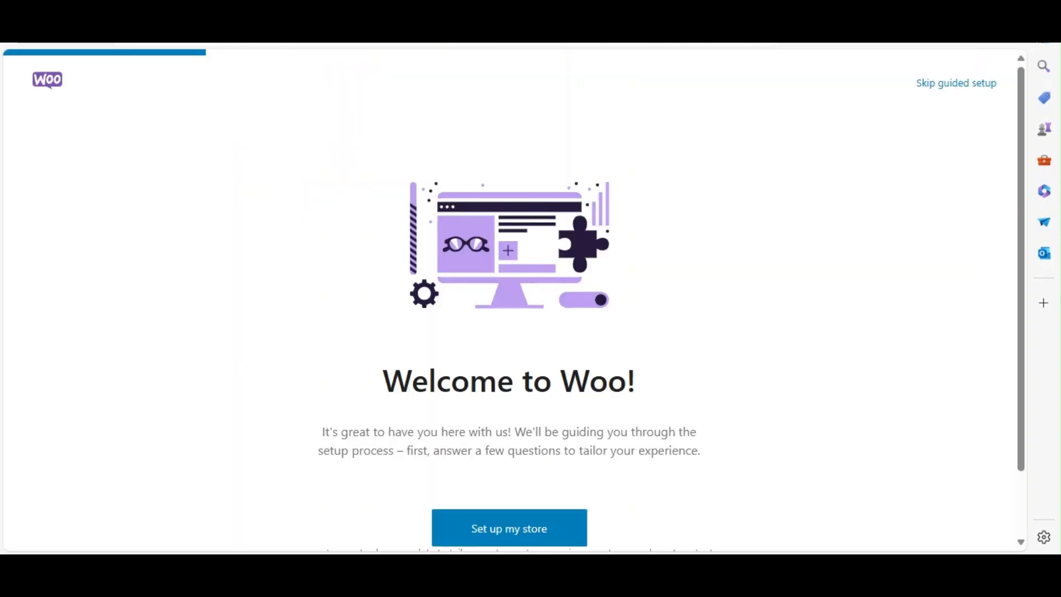
Step: Start the WooCommerce guided setup of the store
{"action": "left_click", "coordinate": [525, 538]}
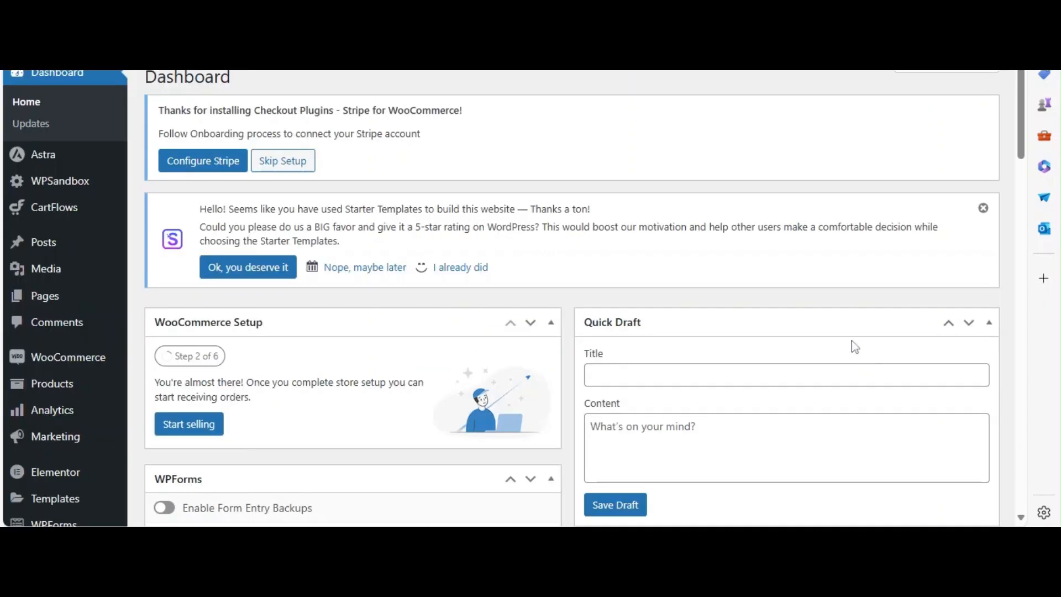
Step: Open the theme customizer and examine the site title and logo settings under Site Identity
{"action": "scroll", "coordinate": [852, 343], "scroll_direction": "down", "scroll_amount": 8}
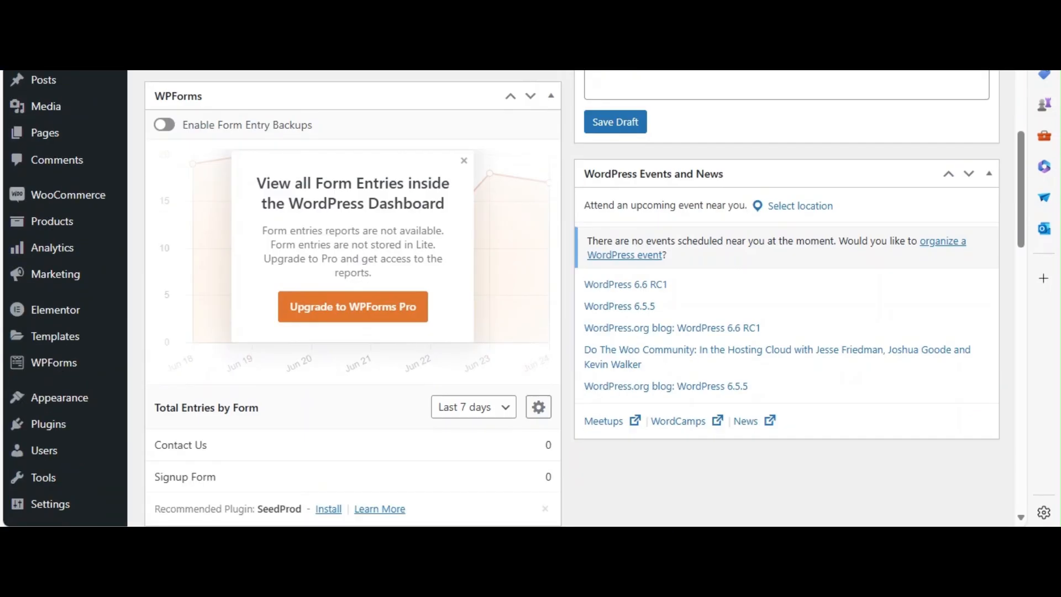
{"action": "mouse_move", "coordinate": [78, 406]}
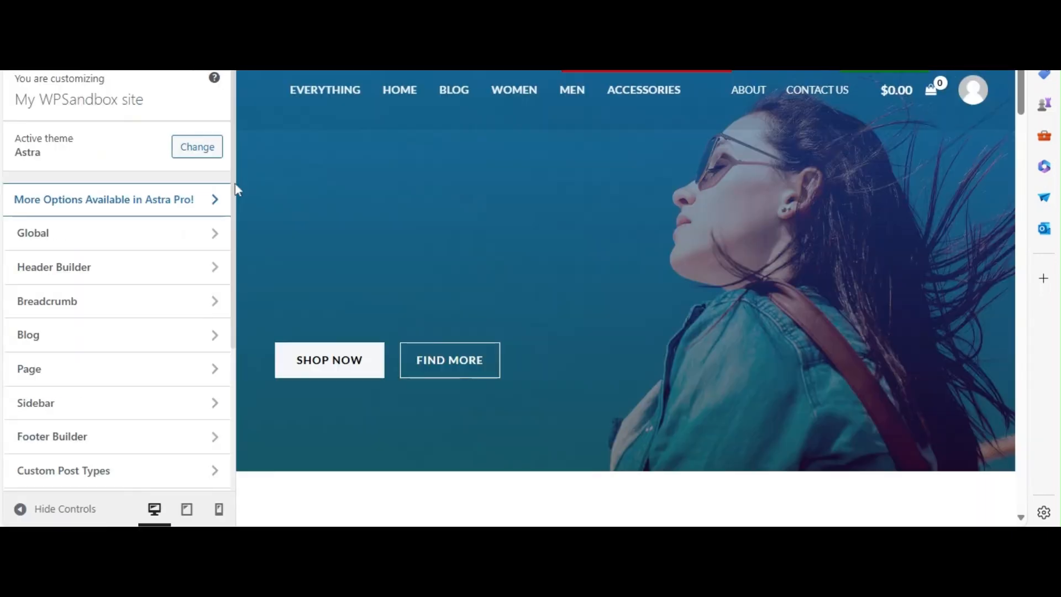
{"action": "left_click_drag", "start_coordinate": [232, 191], "coordinate": [235, 362]}
{"action": "left_click", "coordinate": [220, 334]}
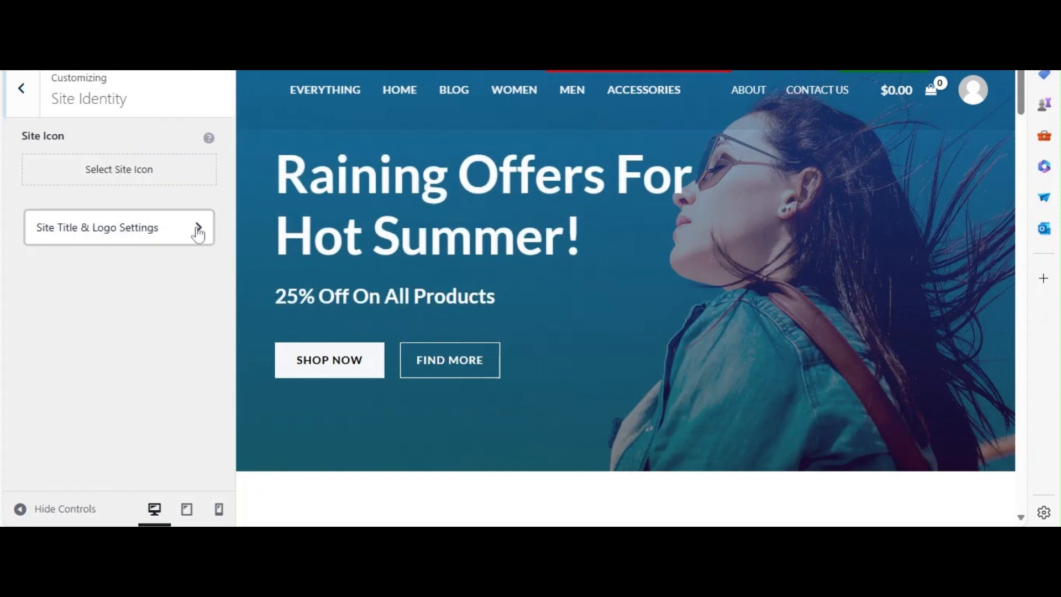
{"action": "left_click", "coordinate": [199, 227]}
{"action": "scroll", "coordinate": [138, 309], "scroll_direction": "down", "scroll_amount": 10}
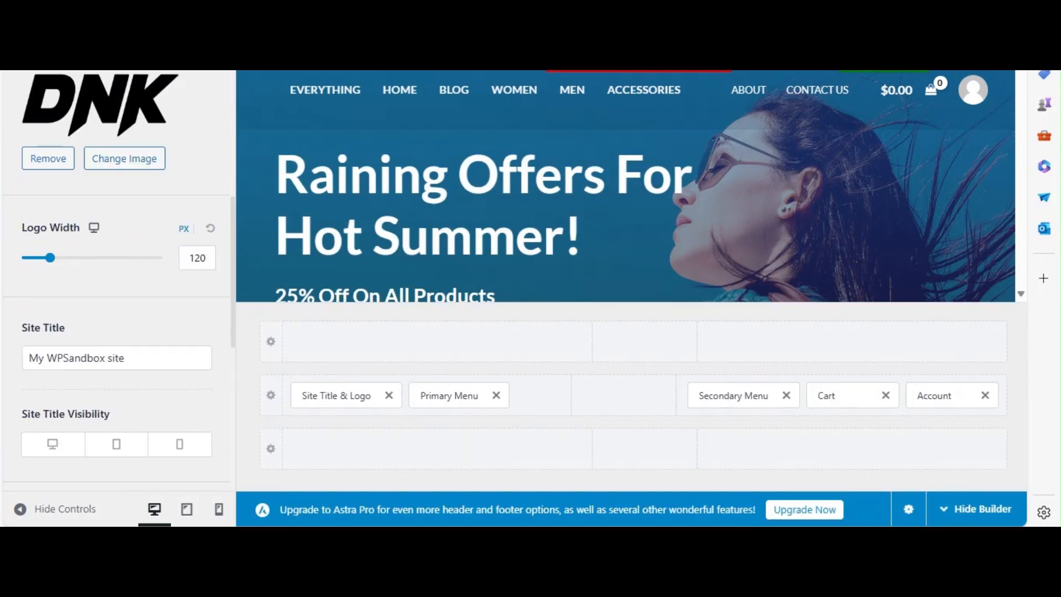
{"action": "left_click_drag", "start_coordinate": [157, 374], "coordinate": [17, 374]}
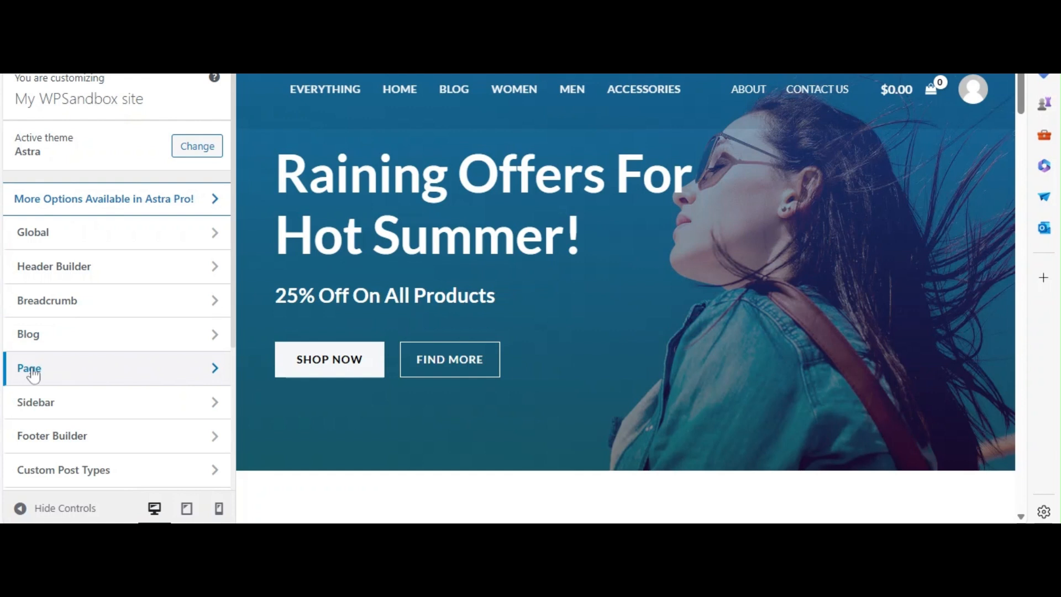
Step: Open the customizer's Single Page settings and examine the container layout, container style and sidebar layout options
{"action": "left_click", "coordinate": [213, 368]}
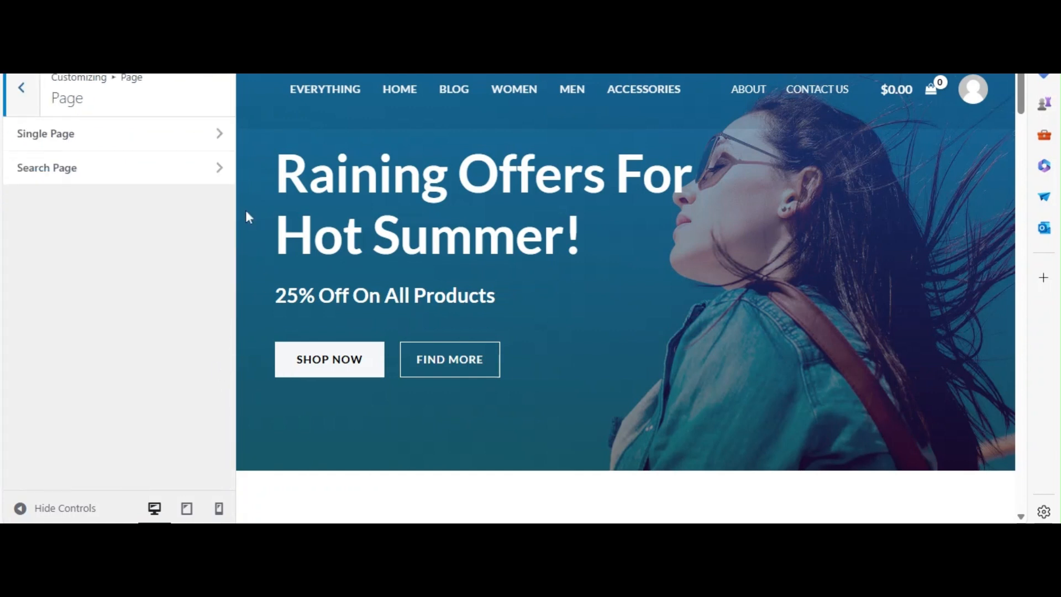
{"action": "left_click", "coordinate": [122, 142]}
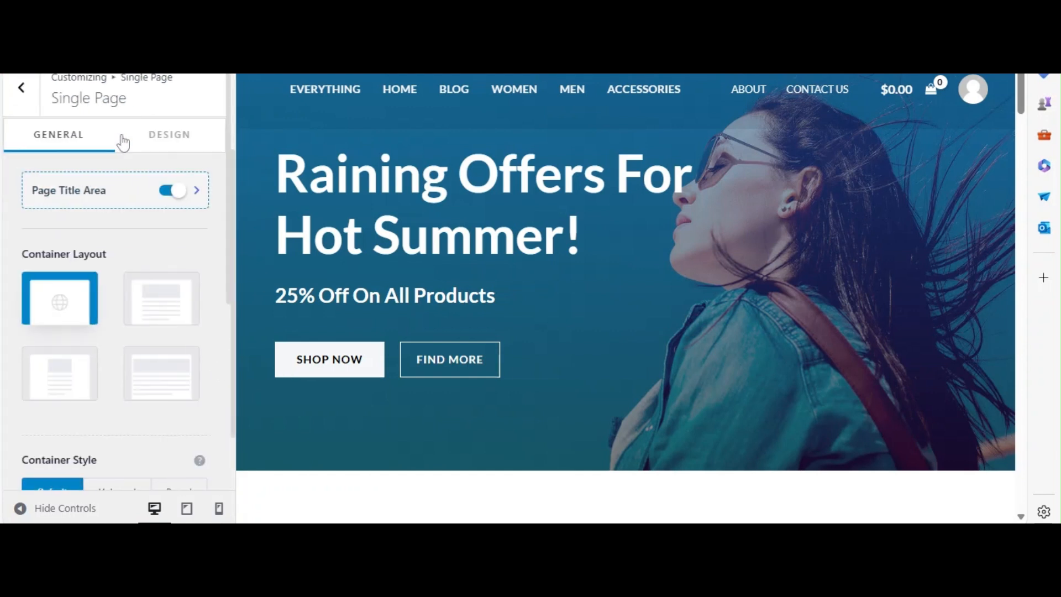
{"action": "left_click_drag", "start_coordinate": [115, 254], "coordinate": [7, 255]}
{"action": "left_click", "coordinate": [209, 257]}
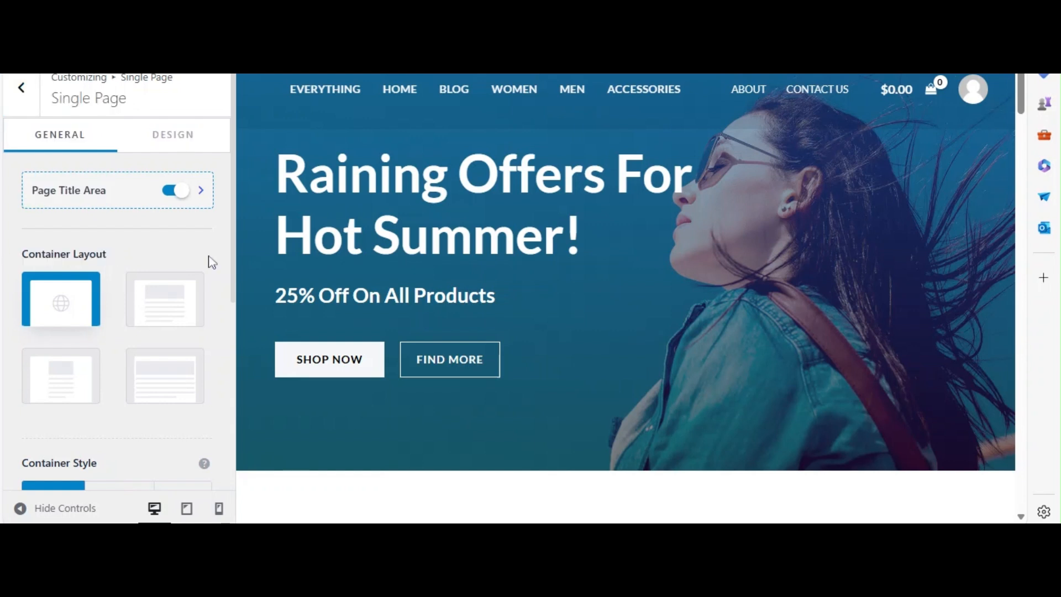
{"action": "scroll", "coordinate": [205, 258], "scroll_direction": "down", "scroll_amount": 3}
{"action": "left_click_drag", "start_coordinate": [111, 304], "coordinate": [14, 310]}
{"action": "left_click", "coordinate": [140, 293]}
{"action": "scroll", "coordinate": [122, 290], "scroll_direction": "down", "scroll_amount": 3}
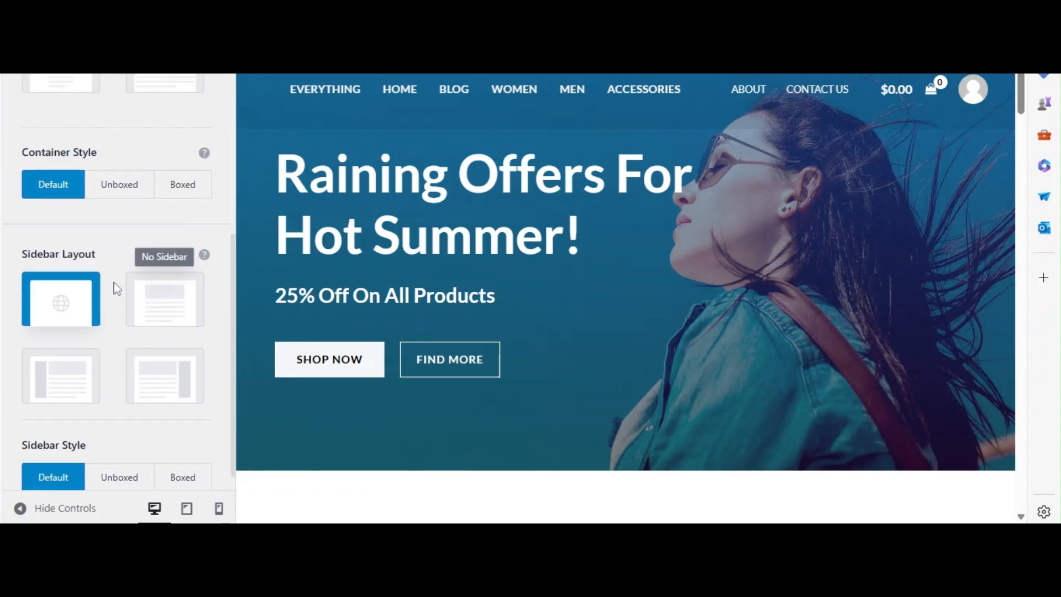
{"action": "left_click_drag", "start_coordinate": [107, 258], "coordinate": [21, 257]}
{"action": "left_click", "coordinate": [164, 254]}
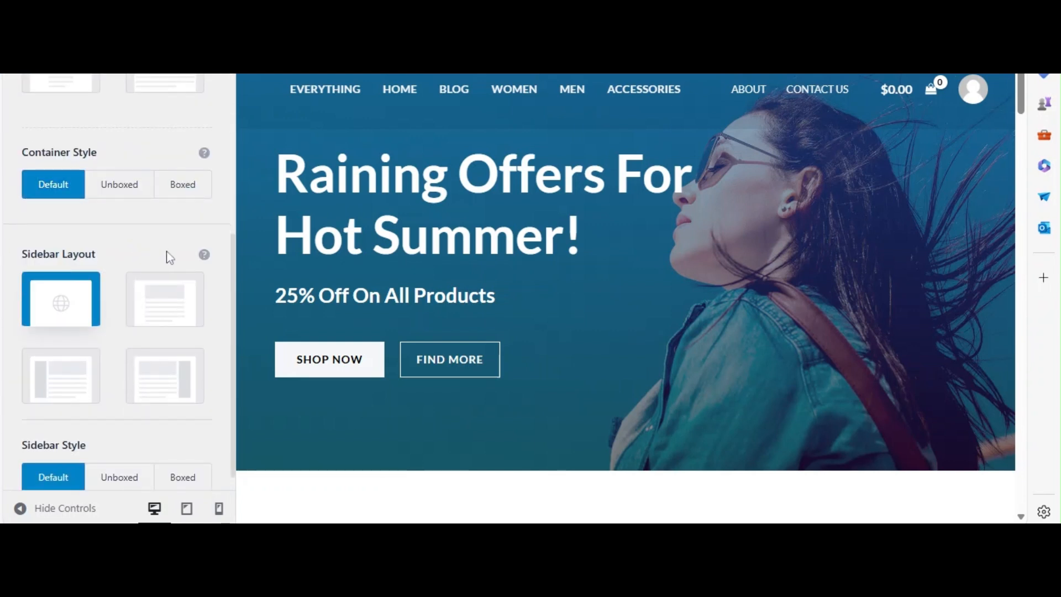
{"action": "scroll", "coordinate": [175, 243], "scroll_direction": "up", "scroll_amount": 5}
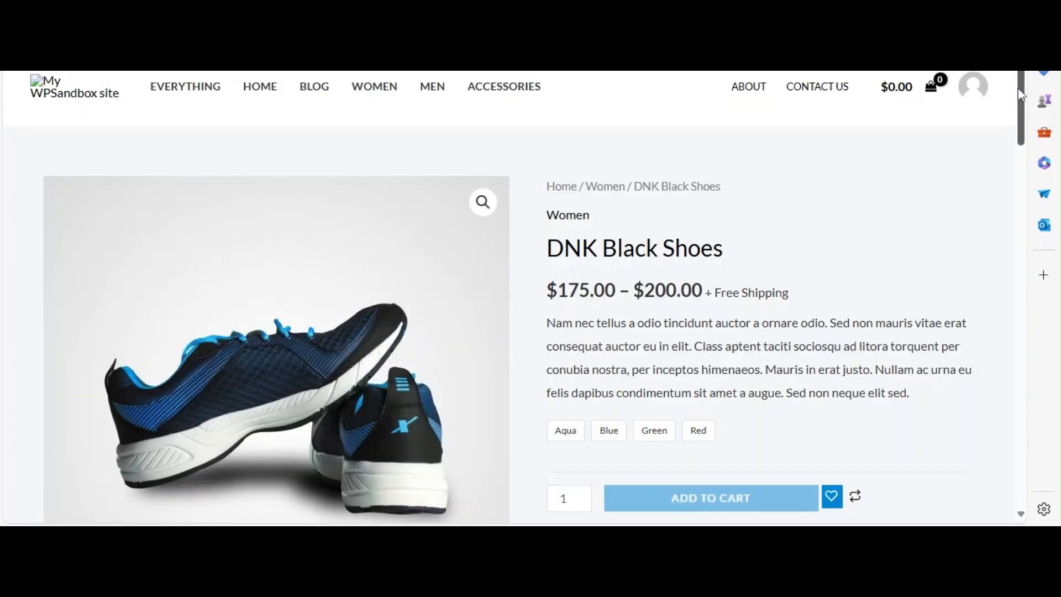
Step: Open the page for adding a new plugin to the WordPress site
{"action": "mouse_move", "coordinate": [1017, 111]}
{"action": "left_mouse_down"}
{"action": "mouse_move", "coordinate": [991, 340]}
{"action": "mouse_move", "coordinate": [1015, 118]}
{"action": "left_mouse_up"}
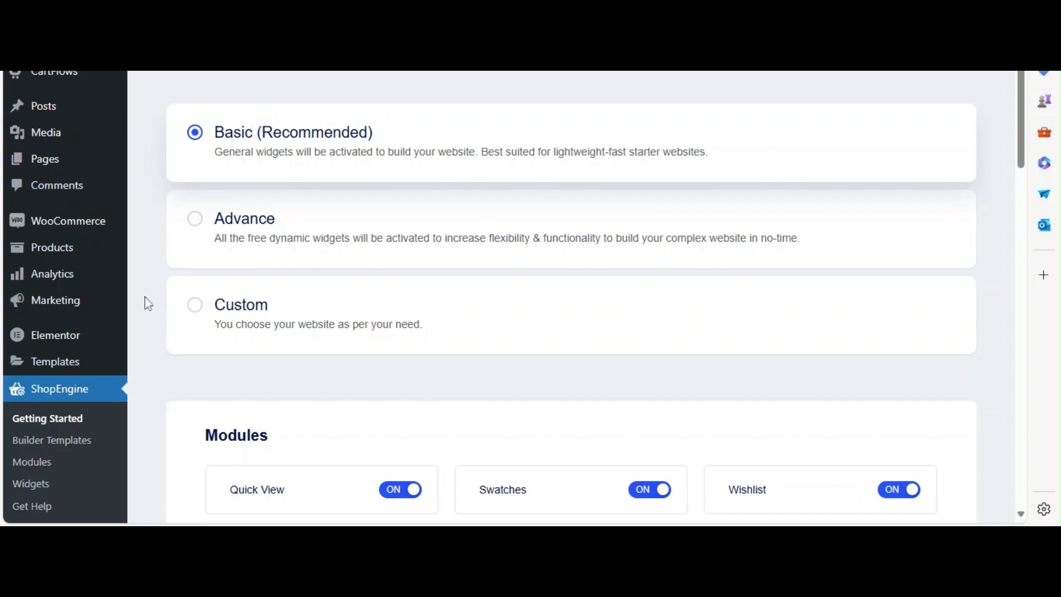
{"action": "scroll", "coordinate": [144, 331], "scroll_direction": "down", "scroll_amount": 4}
{"action": "mouse_move", "coordinate": [55, 420]}
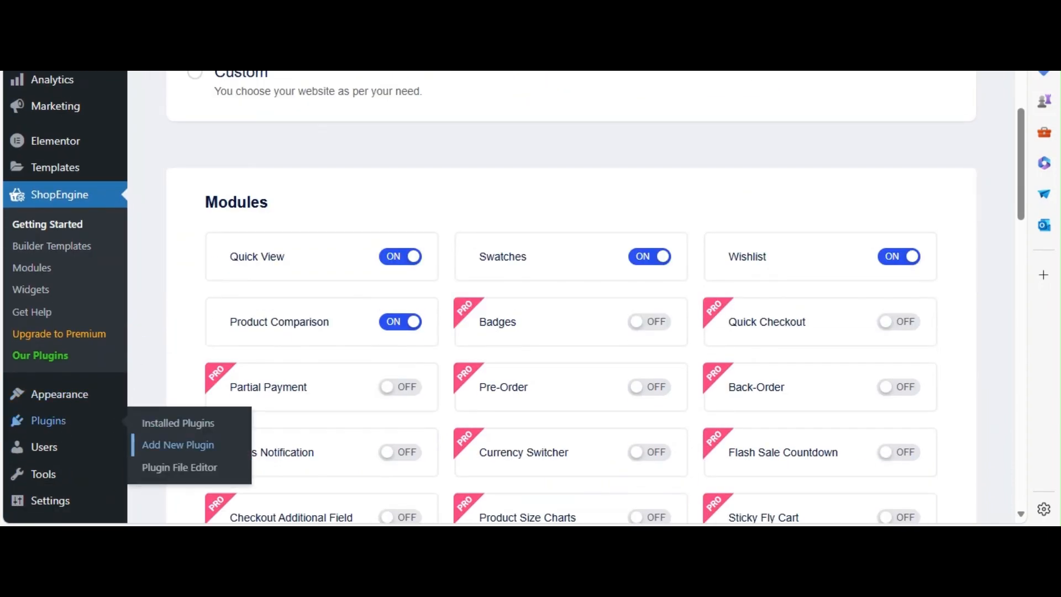
{"action": "left_click", "coordinate": [177, 445]}
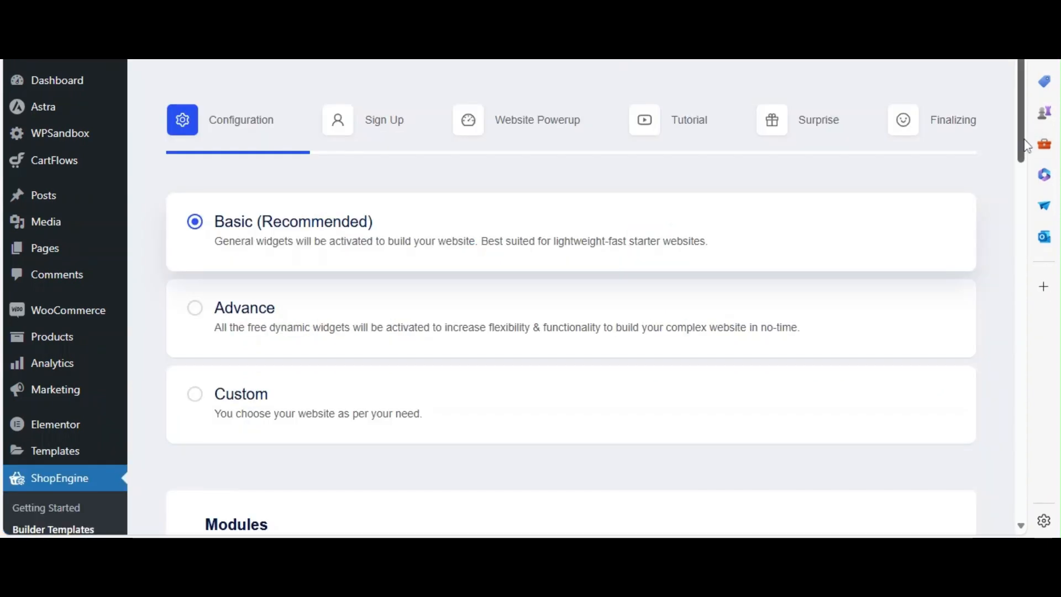
Step: Accept the Basic configuration with its default modules and widgets in the ShopEngine setup and skip the email sign-up
{"action": "left_click_drag", "start_coordinate": [1024, 145], "coordinate": [1006, 504]}
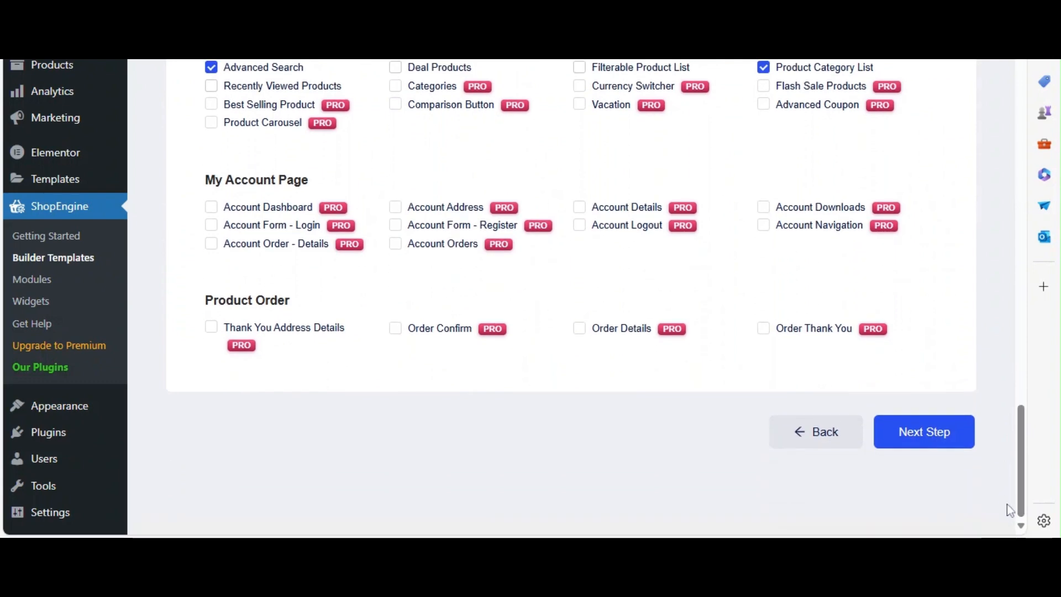
{"action": "left_click", "coordinate": [923, 432]}
{"action": "left_click_drag", "start_coordinate": [1016, 226], "coordinate": [1019, 313]}
{"action": "scroll", "coordinate": [910, 391], "scroll_direction": "up", "scroll_amount": 1}
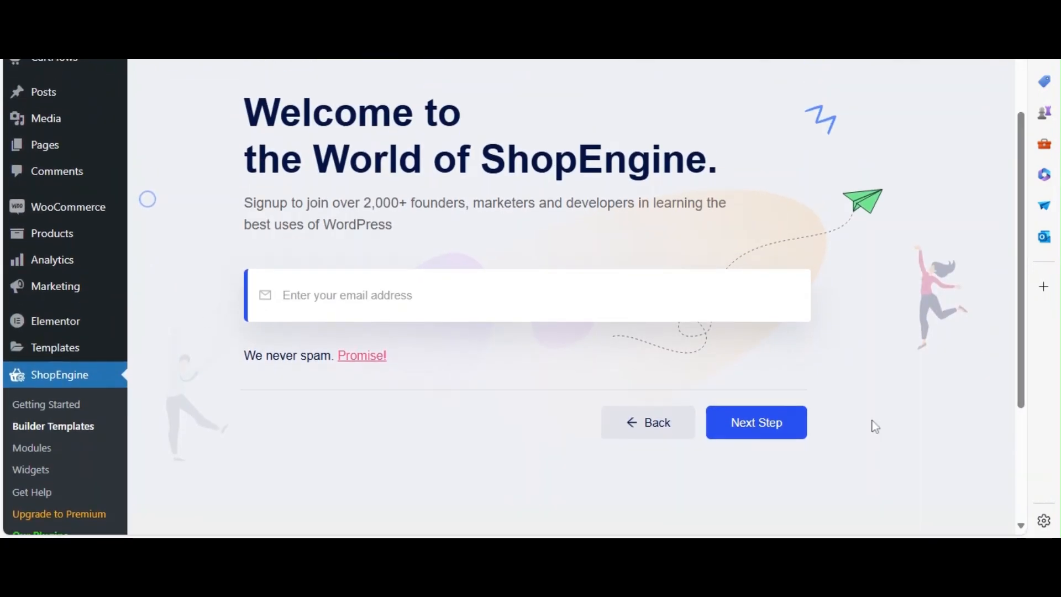
{"action": "left_click", "coordinate": [757, 422]}
Step: Finish the ShopEngine setup by passing Website Powerup, Tutorial and Surprise without extra plugins and saving the changes
{"action": "scroll", "coordinate": [992, 362], "scroll_direction": "down", "scroll_amount": 8}
{"action": "scroll", "coordinate": [992, 364], "scroll_direction": "down", "scroll_amount": 2}
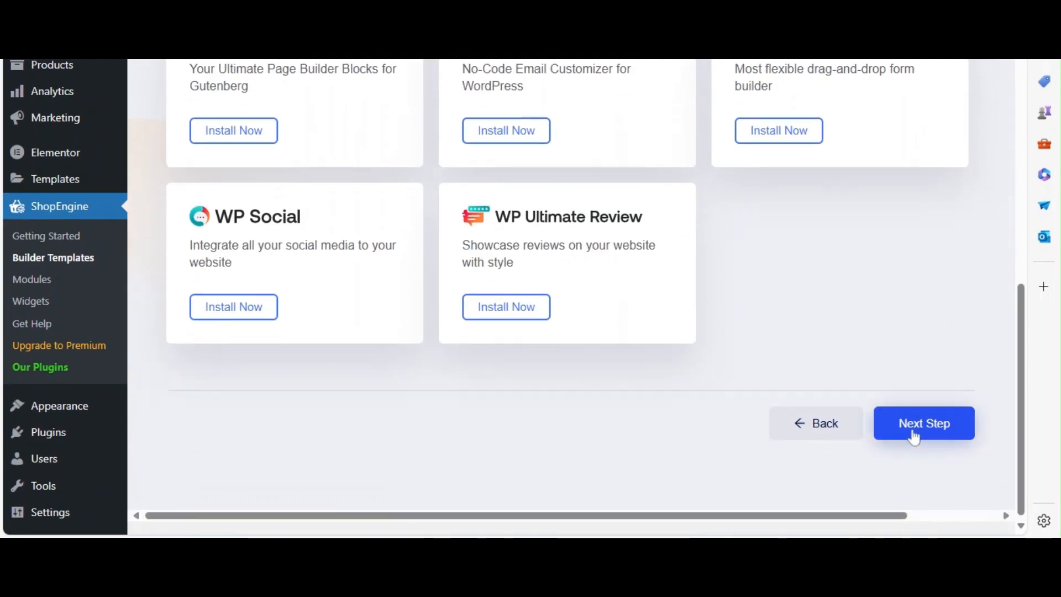
{"action": "left_click", "coordinate": [917, 431]}
{"action": "scroll", "coordinate": [1005, 401], "scroll_direction": "down", "scroll_amount": 5}
{"action": "scroll", "coordinate": [1007, 402], "scroll_direction": "down", "scroll_amount": 3}
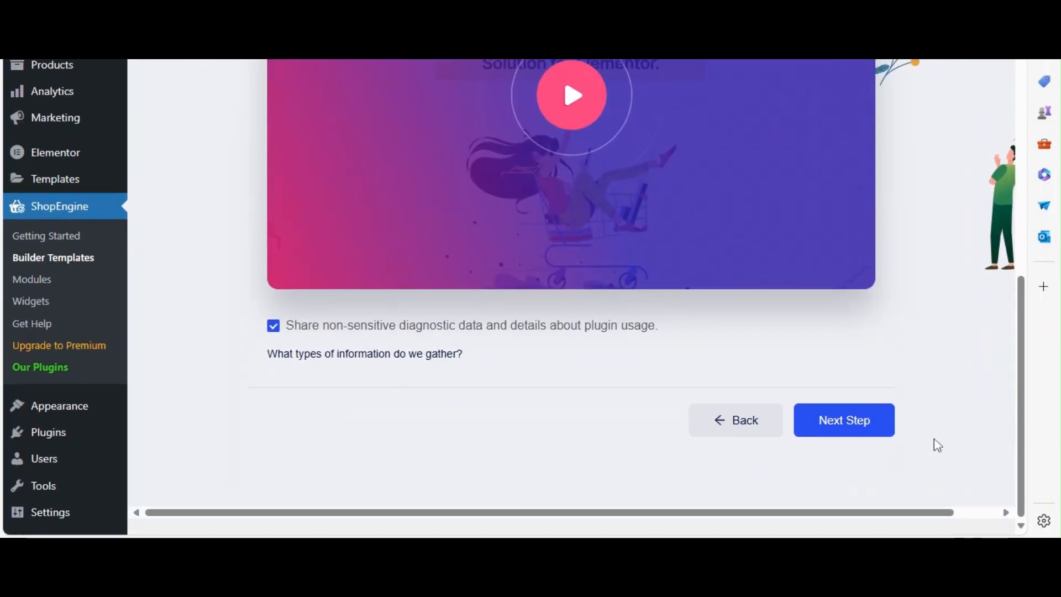
{"action": "left_click", "coordinate": [884, 423]}
{"action": "scroll", "coordinate": [1020, 311], "scroll_direction": "down", "scroll_amount": 3}
{"action": "scroll", "coordinate": [1021, 311], "scroll_direction": "down", "scroll_amount": 3}
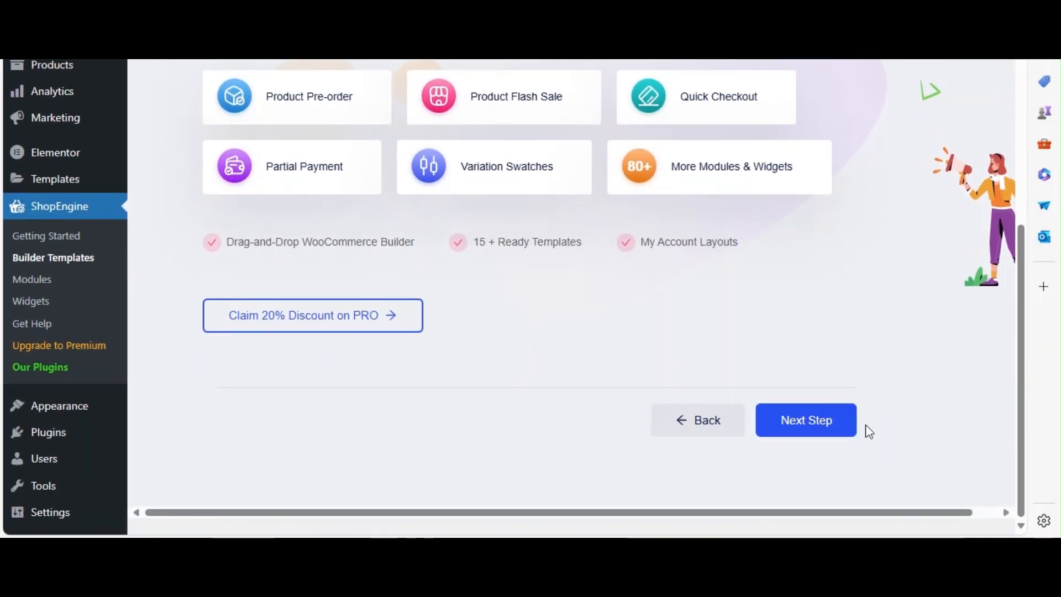
{"action": "left_click", "coordinate": [817, 420]}
{"action": "scroll", "coordinate": [1001, 390], "scroll_direction": "down", "scroll_amount": 5}
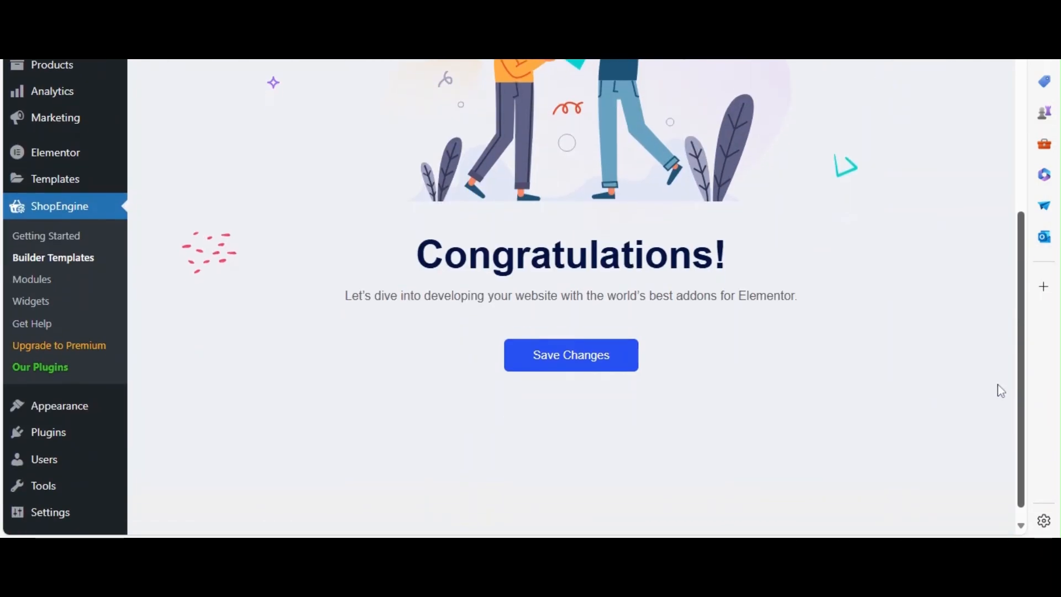
{"action": "left_click", "coordinate": [584, 344]}
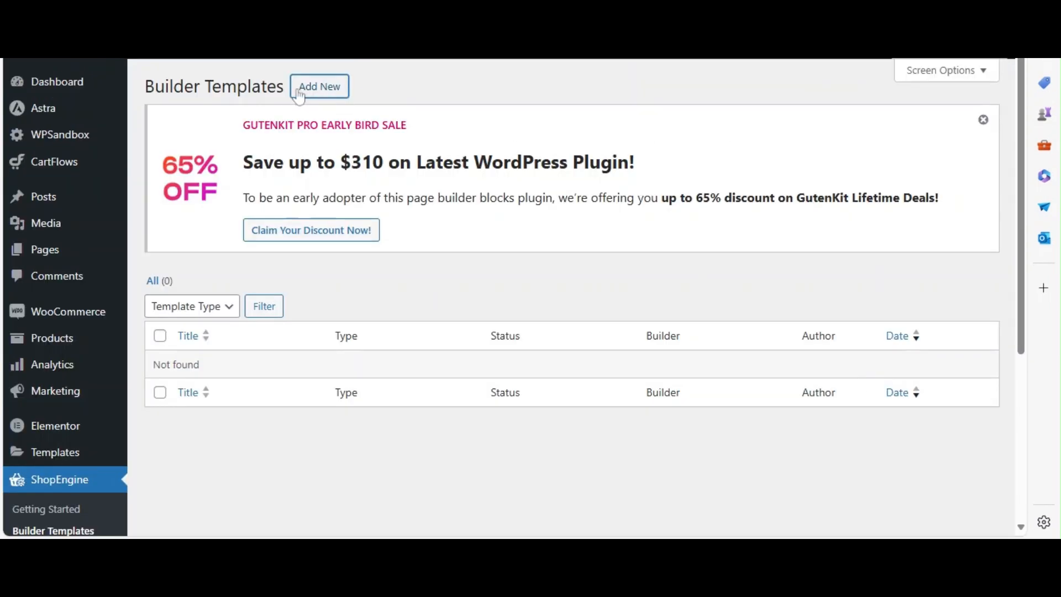
Step: Create an active Single builder template named "My new template" from the third sample design and save it
{"action": "left_click", "coordinate": [309, 94]}
{"action": "left_click_drag", "start_coordinate": [639, 158], "coordinate": [493, 158]}
{"action": "type", "text": "My new template"}
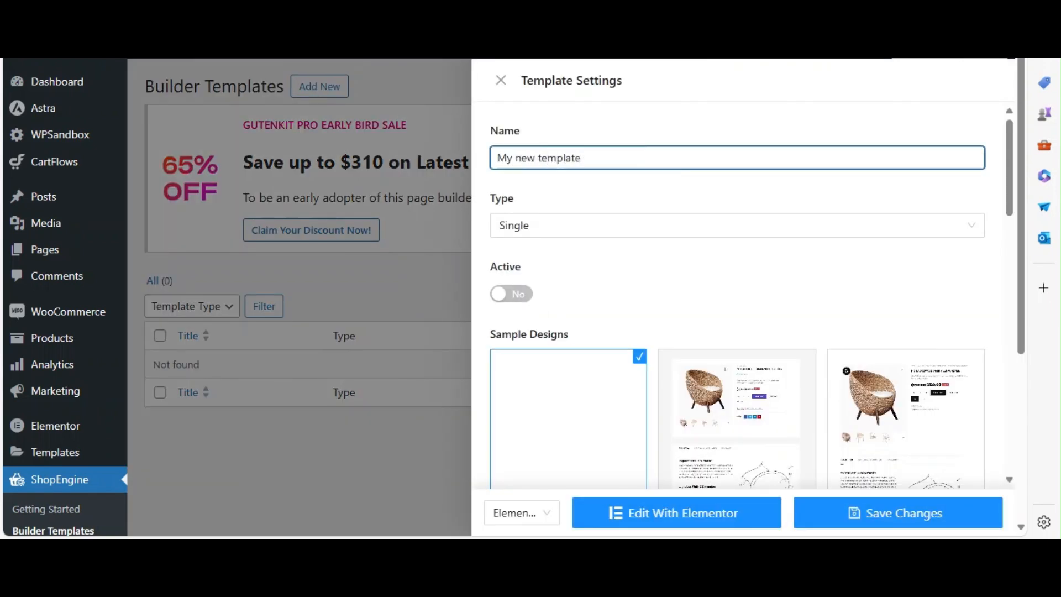
{"action": "left_click", "coordinate": [517, 295]}
{"action": "left_click_drag", "start_coordinate": [1008, 218], "coordinate": [1010, 242]}
{"action": "left_click", "coordinate": [894, 337]}
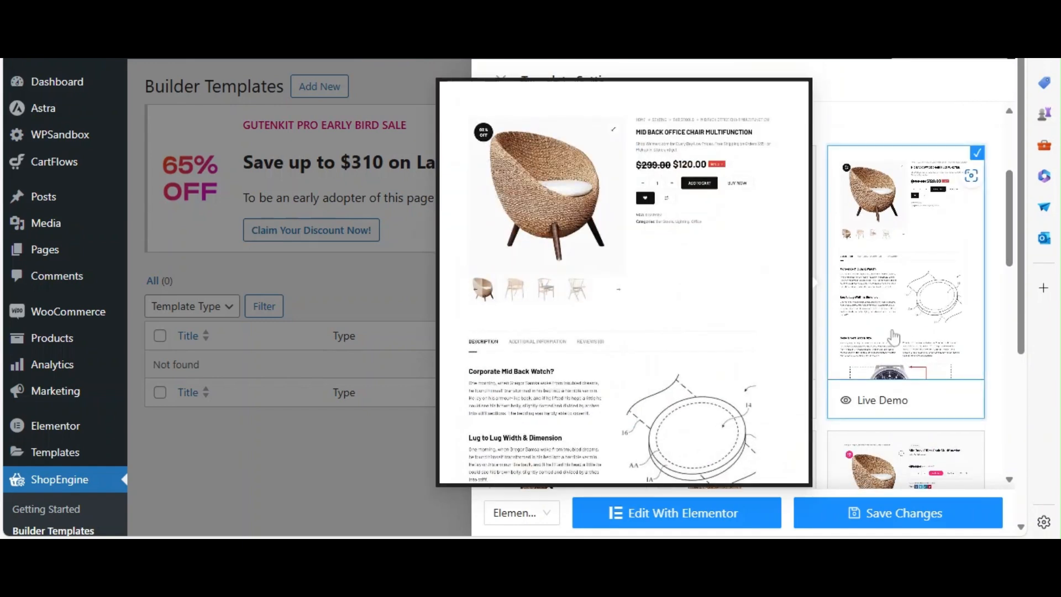
{"action": "left_click", "coordinate": [901, 512]}
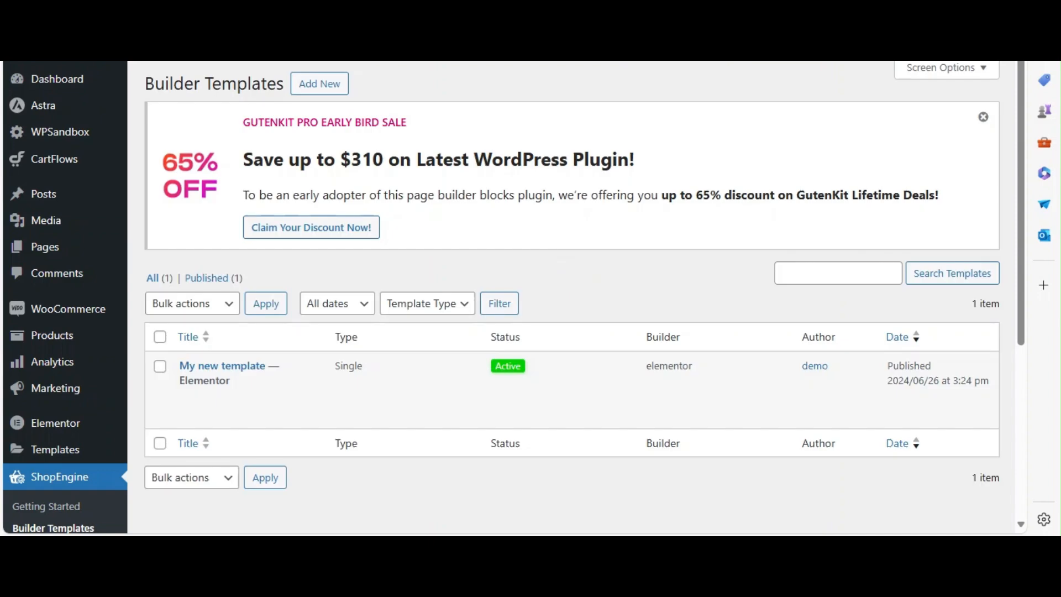
Step: Open "My new template" from ShopEngine's Builder Templates in Elementor, with Bright Gold Purse With Chain as the preview product
{"action": "mouse_move", "coordinate": [249, 393]}
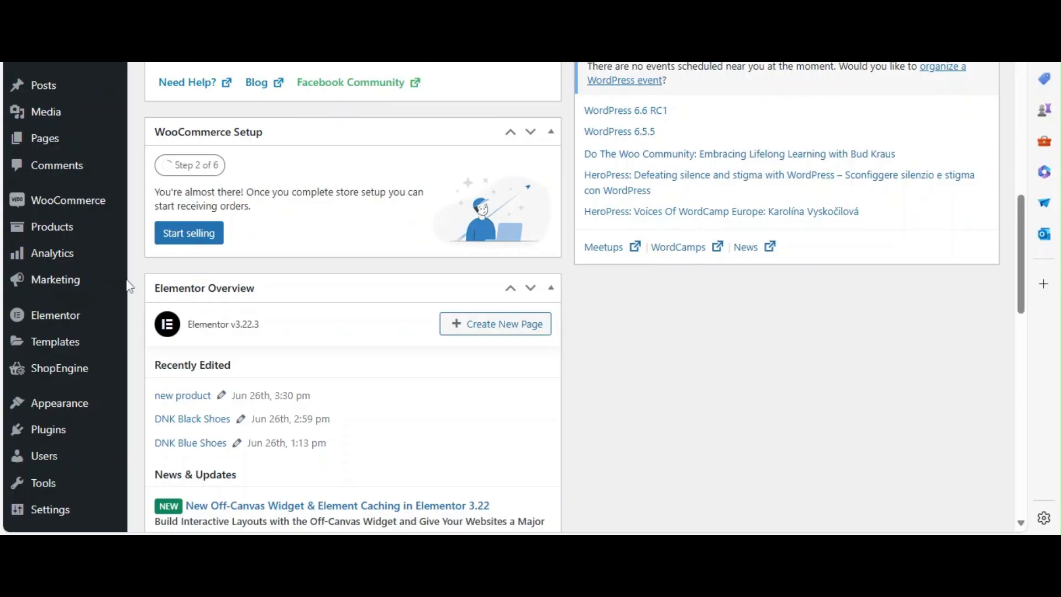
{"action": "mouse_move", "coordinate": [94, 372]}
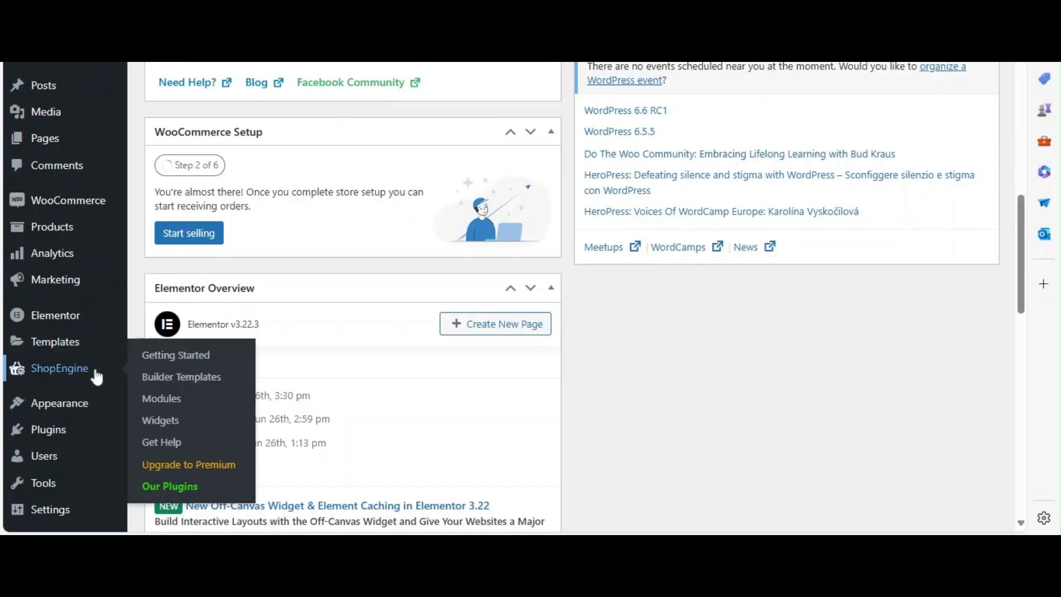
{"action": "left_click", "coordinate": [181, 376]}
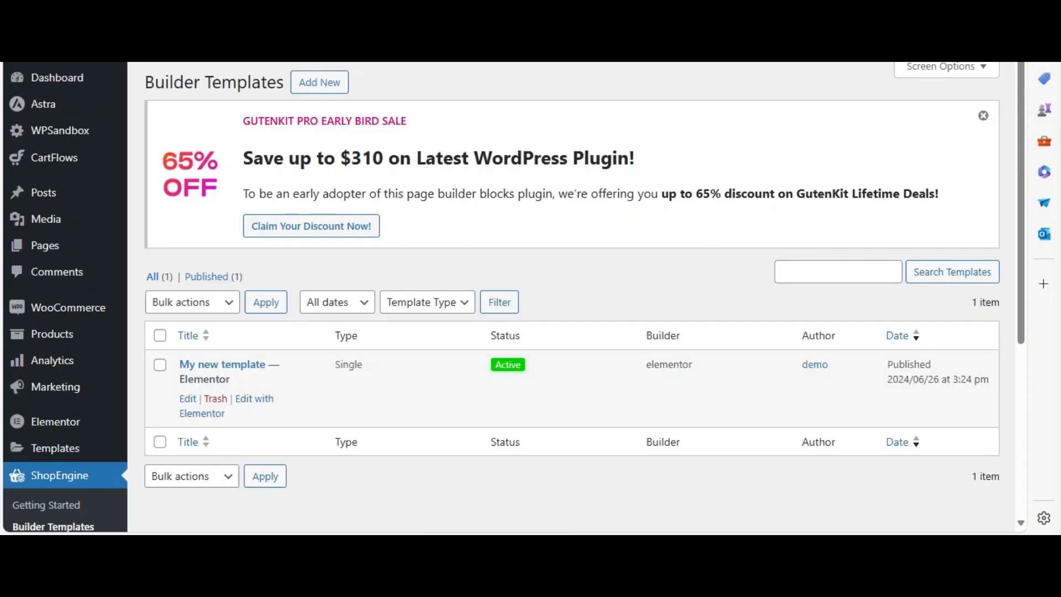
{"action": "left_click", "coordinate": [246, 403]}
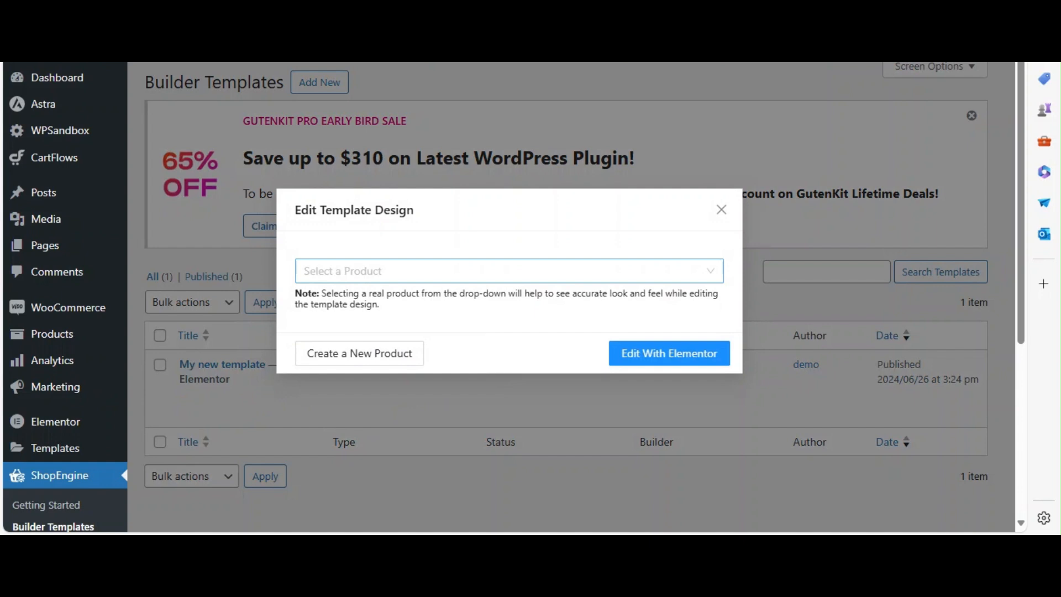
{"action": "left_click", "coordinate": [503, 271]}
{"action": "left_click", "coordinate": [431, 305]}
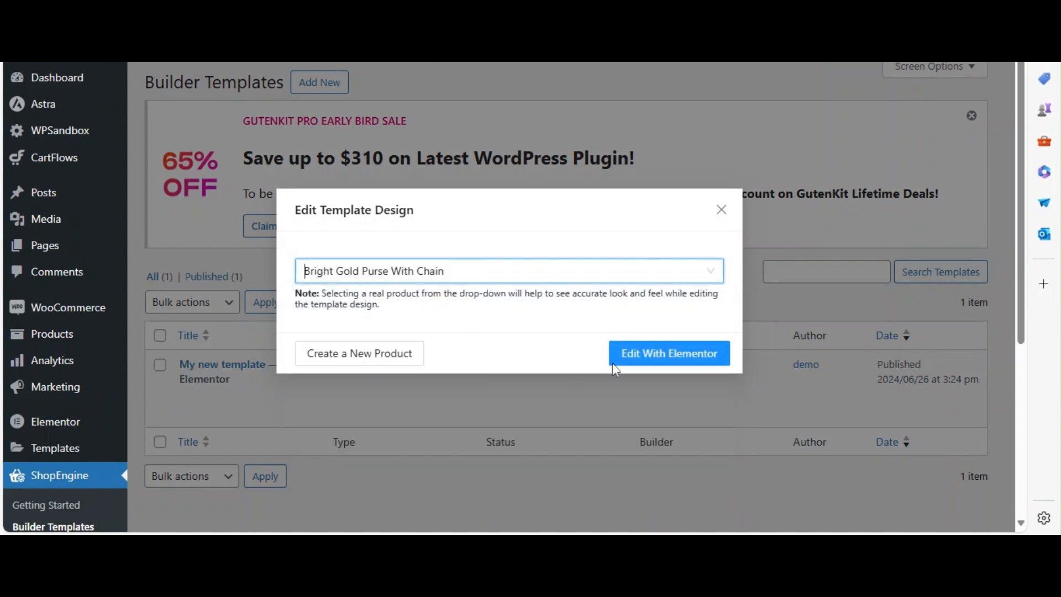
{"action": "left_click", "coordinate": [675, 365]}
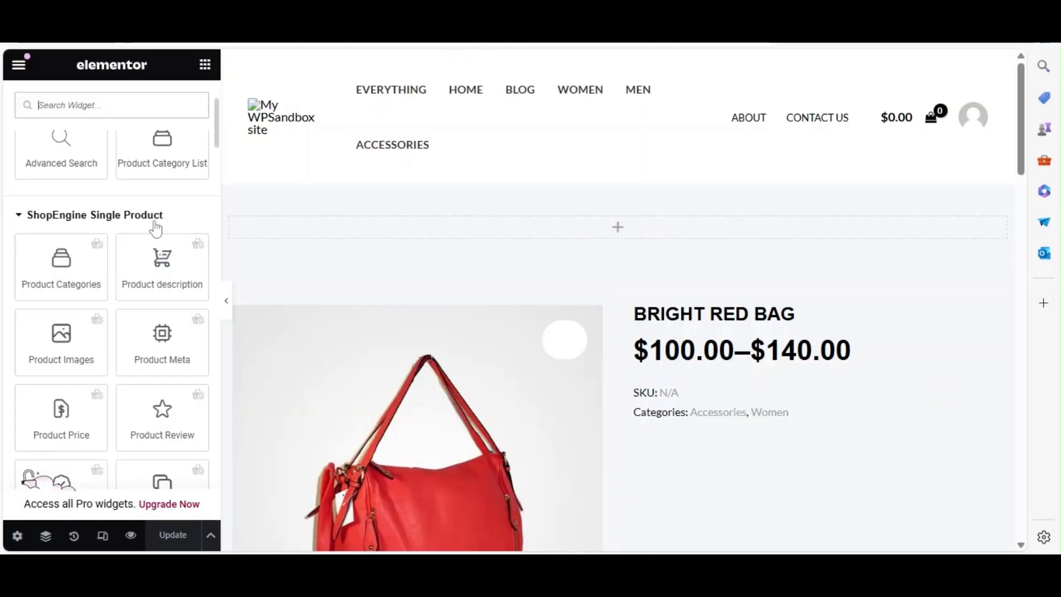
Step: Replace the original product title above the price with a new Product Title widget
{"action": "scroll", "coordinate": [836, 250], "scroll_direction": "down", "scroll_amount": 1}
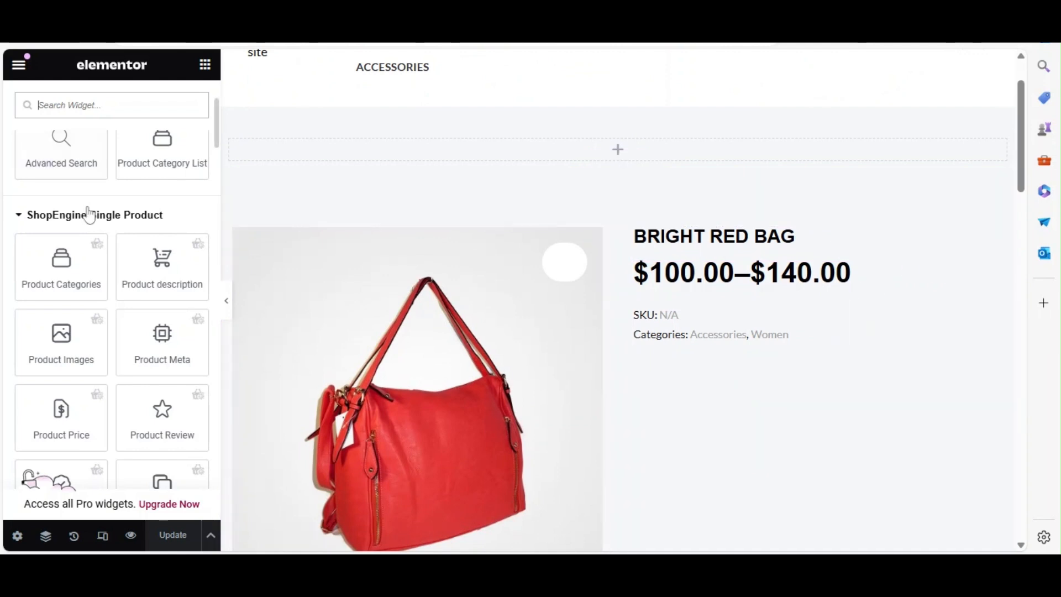
{"action": "scroll", "coordinate": [78, 203], "scroll_direction": "down", "scroll_amount": 1}
{"action": "scroll", "coordinate": [216, 143], "scroll_direction": "down", "scroll_amount": 2}
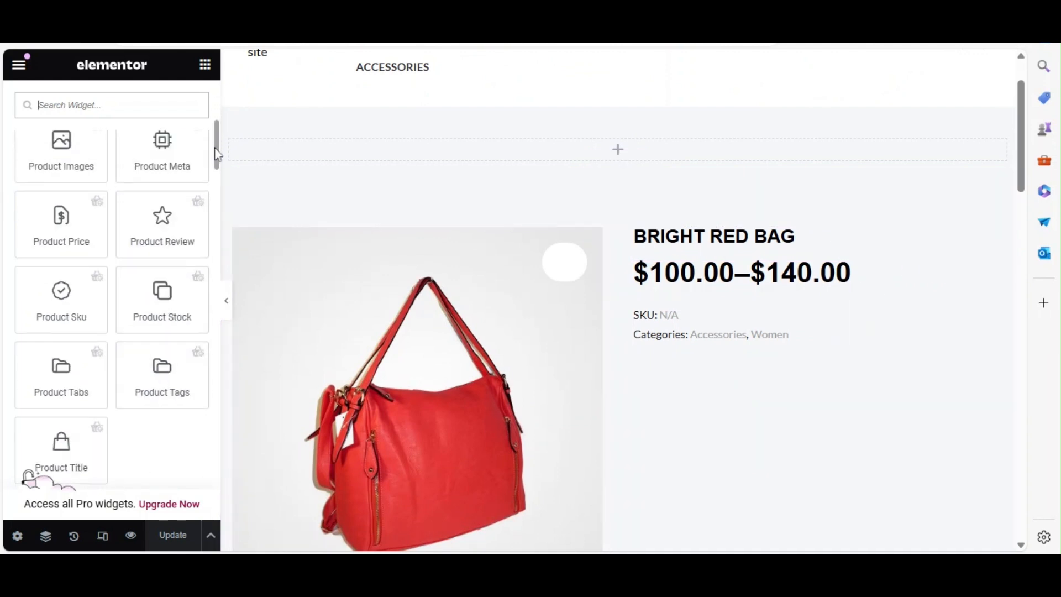
{"action": "left_click_drag", "start_coordinate": [93, 444], "coordinate": [712, 237]}
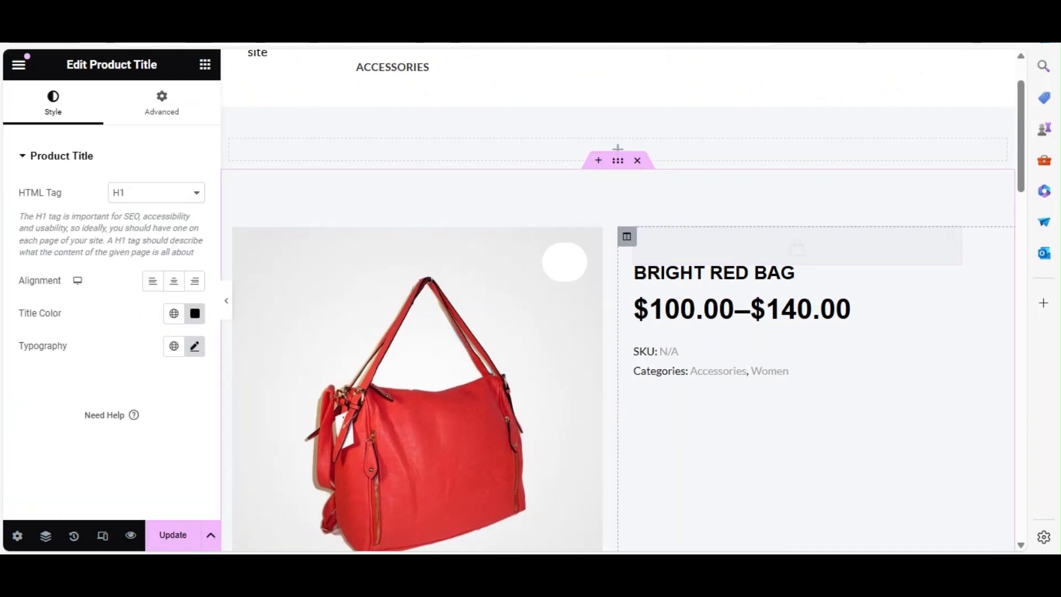
{"action": "right_click", "coordinate": [950, 256]}
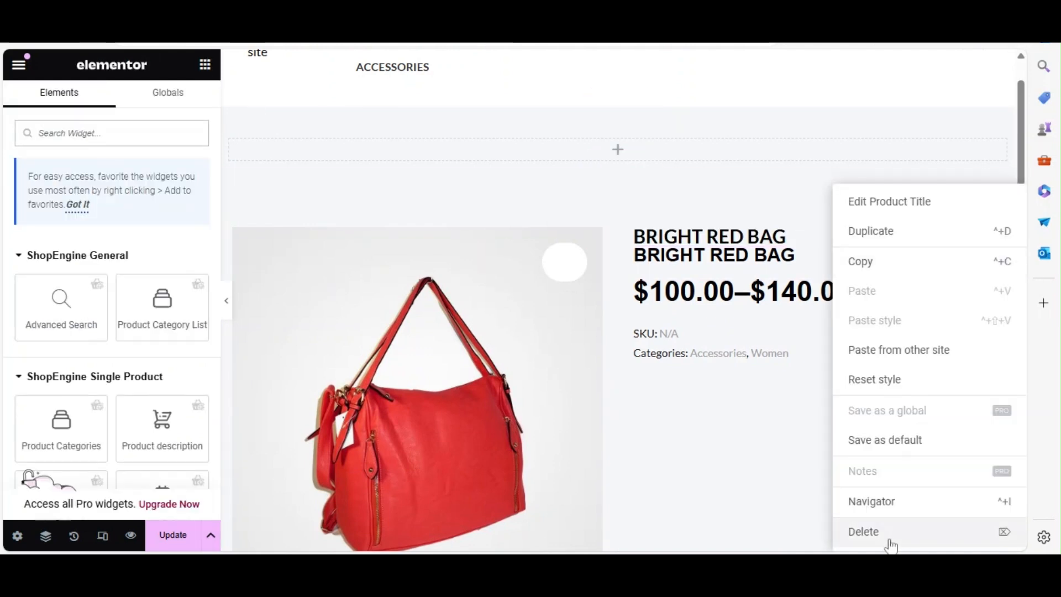
{"action": "left_click", "coordinate": [959, 540]}
Step: Add a Product Meta widget directly below the existing SKU and categories block
{"action": "scroll", "coordinate": [147, 314], "scroll_direction": "down", "scroll_amount": 9}
{"action": "scroll", "coordinate": [161, 209], "scroll_direction": "up", "scroll_amount": 5}
{"action": "left_click_drag", "start_coordinate": [163, 209], "coordinate": [728, 329]}
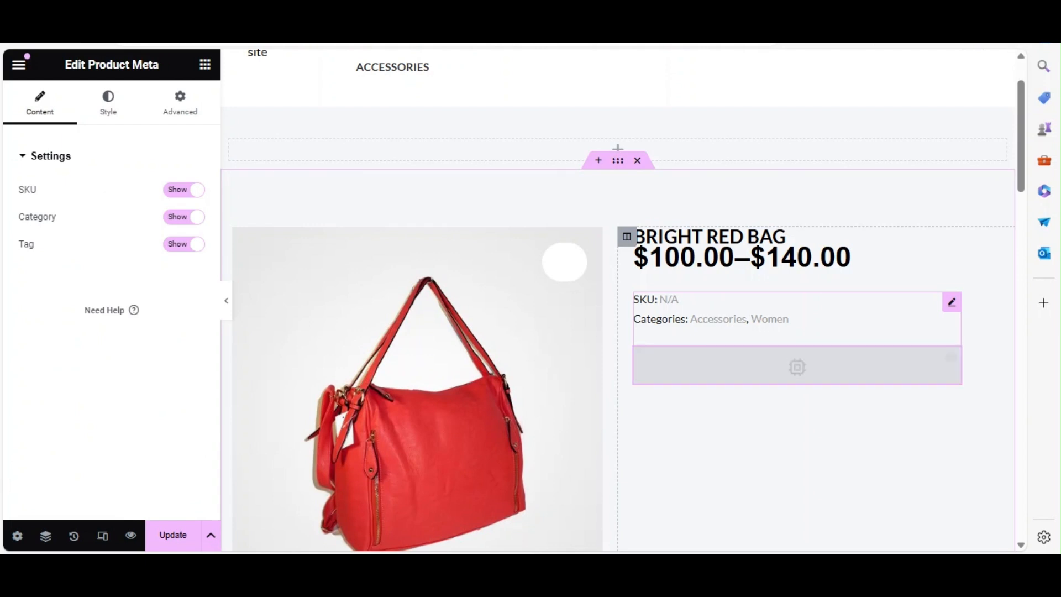
Step: Insert a Product description widget directly beneath the product price
{"action": "left_click", "coordinate": [205, 64]}
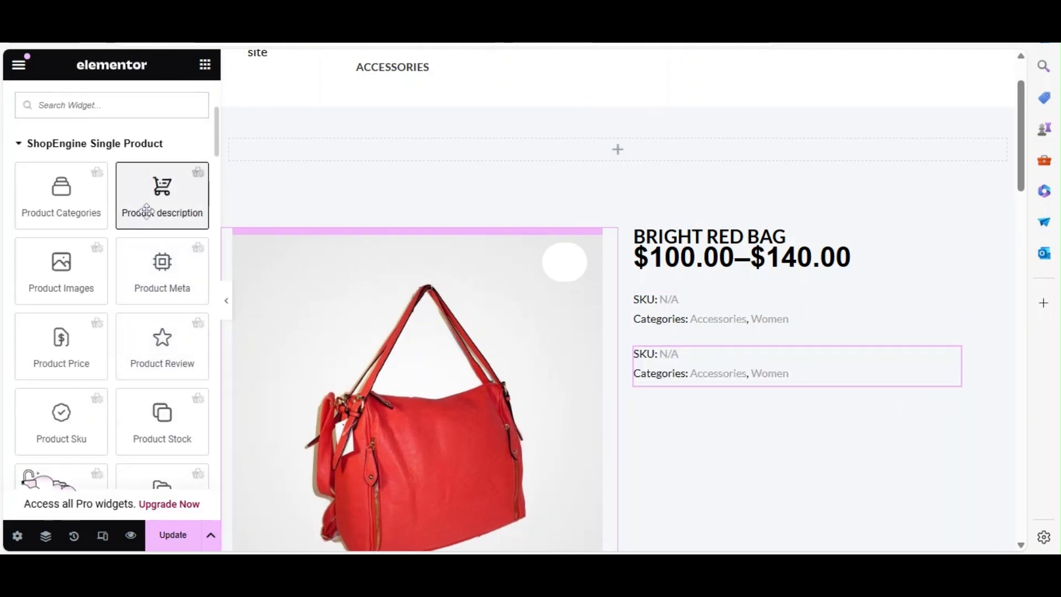
{"action": "left_click_drag", "start_coordinate": [142, 208], "coordinate": [718, 358]}
{"action": "left_click_drag", "start_coordinate": [796, 298], "coordinate": [801, 292]}
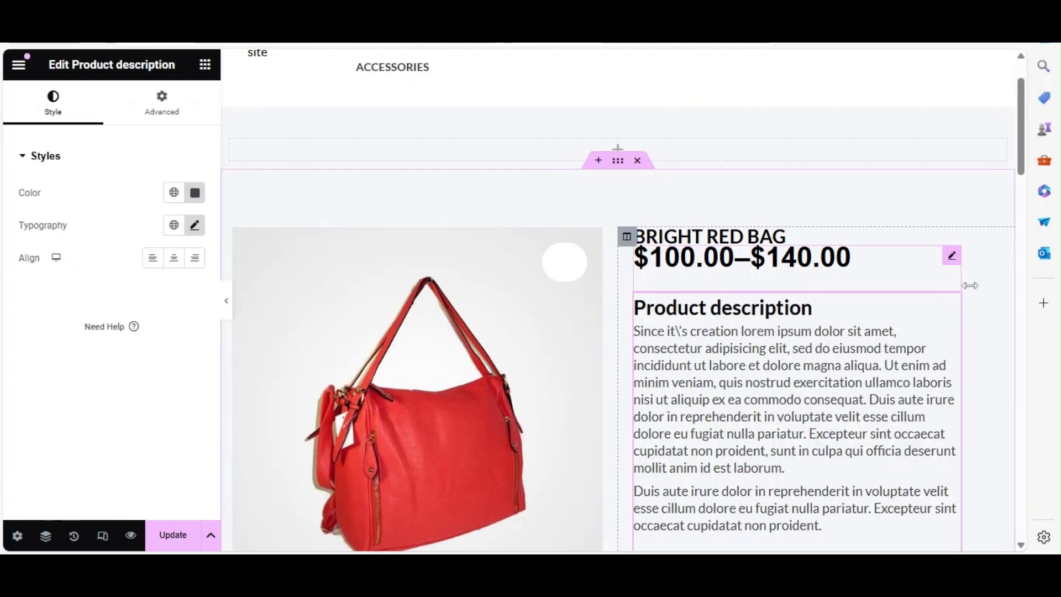
Step: Preview the product template in the tablet and mobile portrait layouts and return to the desktop layout
{"action": "mouse_move", "coordinate": [1025, 159]}
{"action": "left_mouse_down"}
{"action": "mouse_move", "coordinate": [1040, 244]}
{"action": "mouse_move", "coordinate": [1029, 169]}
{"action": "left_mouse_up"}
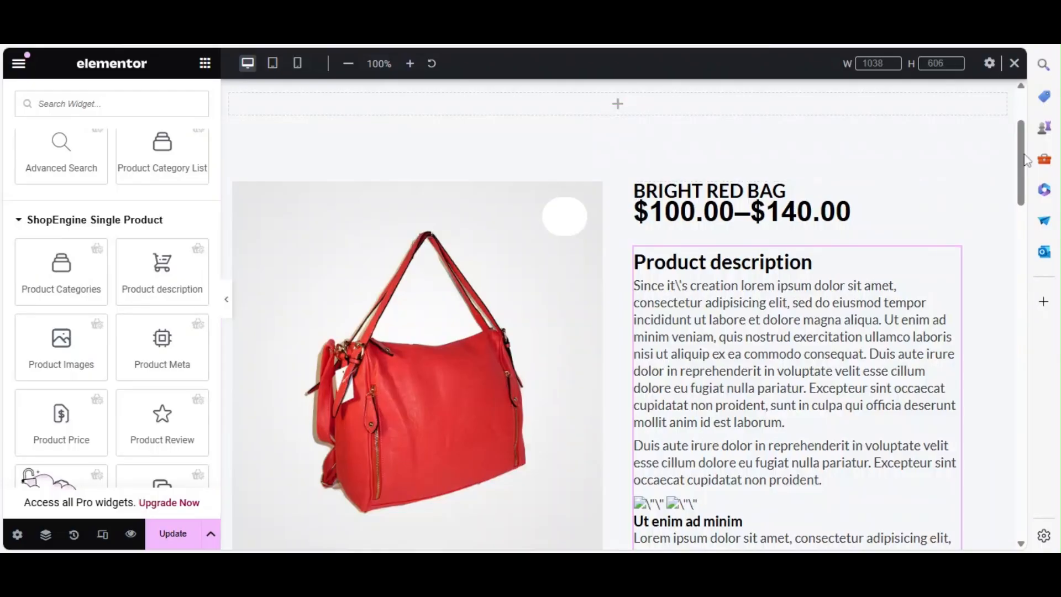
{"action": "mouse_move", "coordinate": [1026, 160]}
{"action": "left_mouse_down"}
{"action": "mouse_move", "coordinate": [1027, 310]}
{"action": "mouse_move", "coordinate": [1023, 153]}
{"action": "left_mouse_up"}
{"action": "left_click", "coordinate": [103, 535]}
{"action": "left_click", "coordinate": [102, 535]}
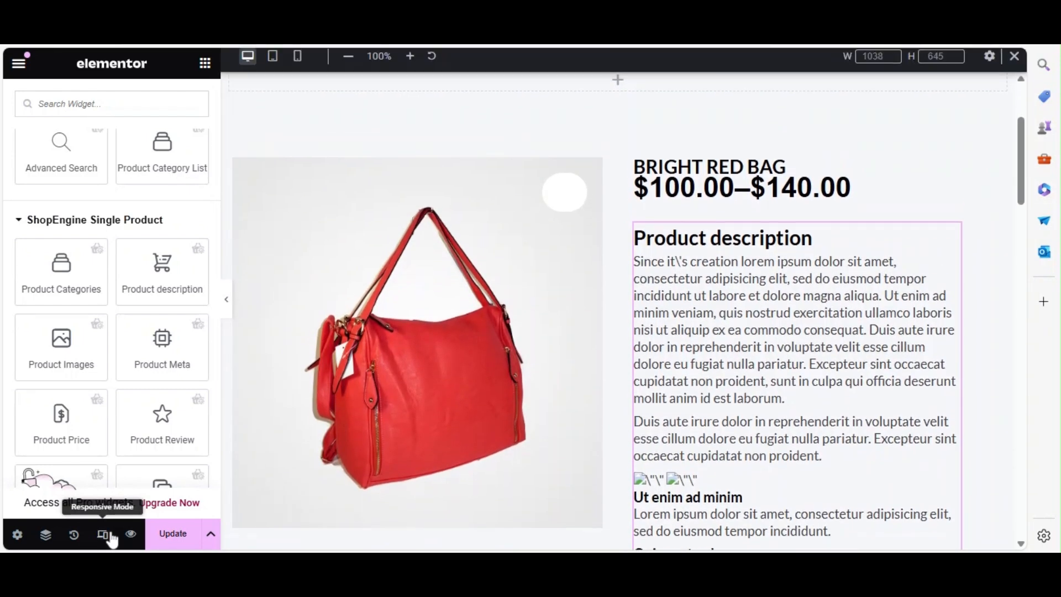
{"action": "left_click", "coordinate": [272, 64]}
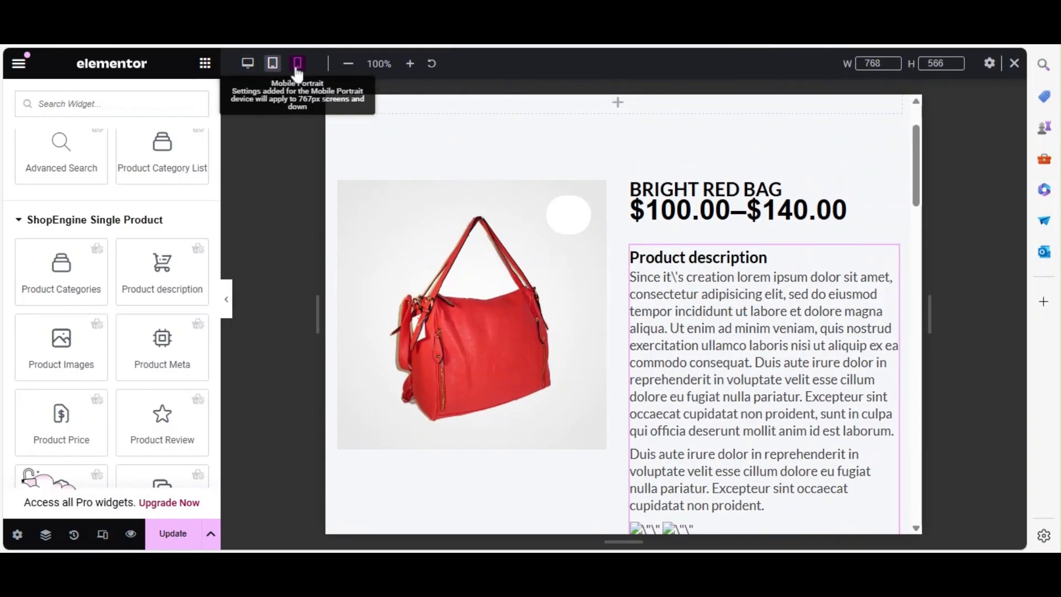
{"action": "left_click", "coordinate": [298, 64]}
{"action": "left_click", "coordinate": [247, 69]}
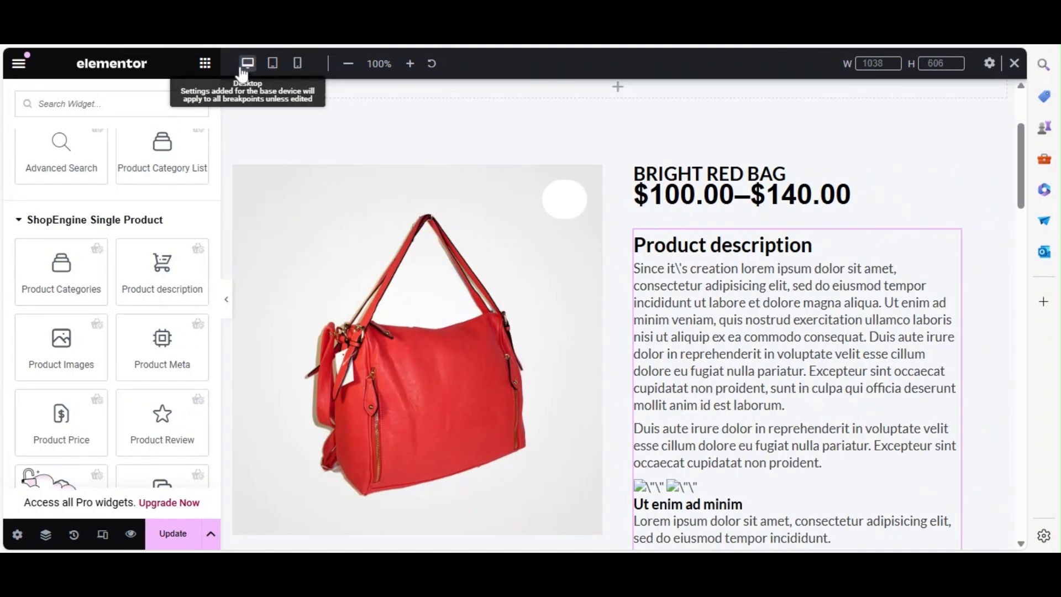